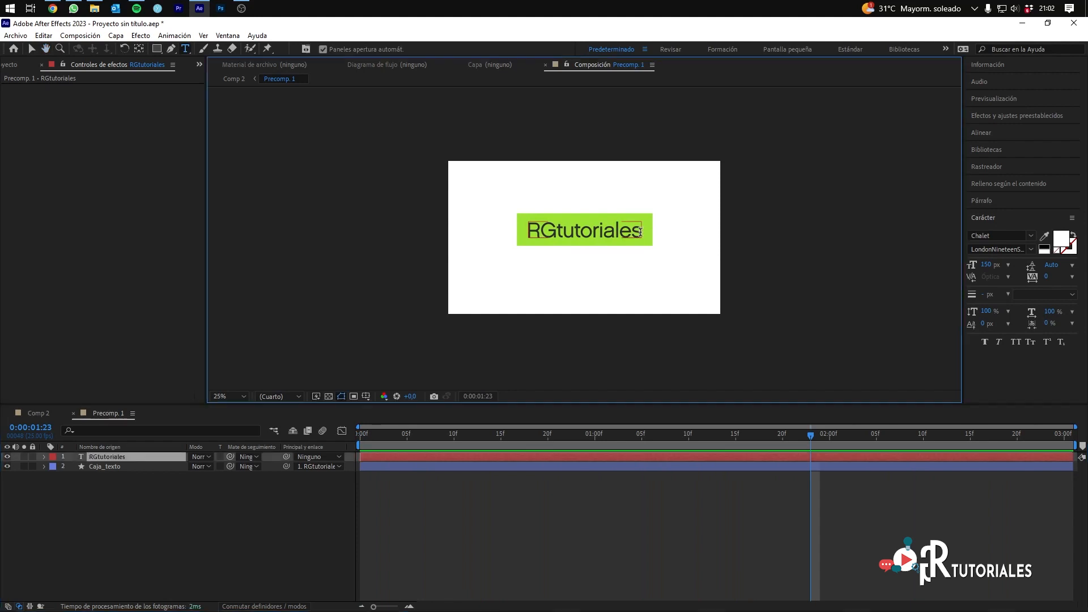
# Step: Append *** to the RGtutoriales title text in Precomp. 1
pyautogui.write('***')
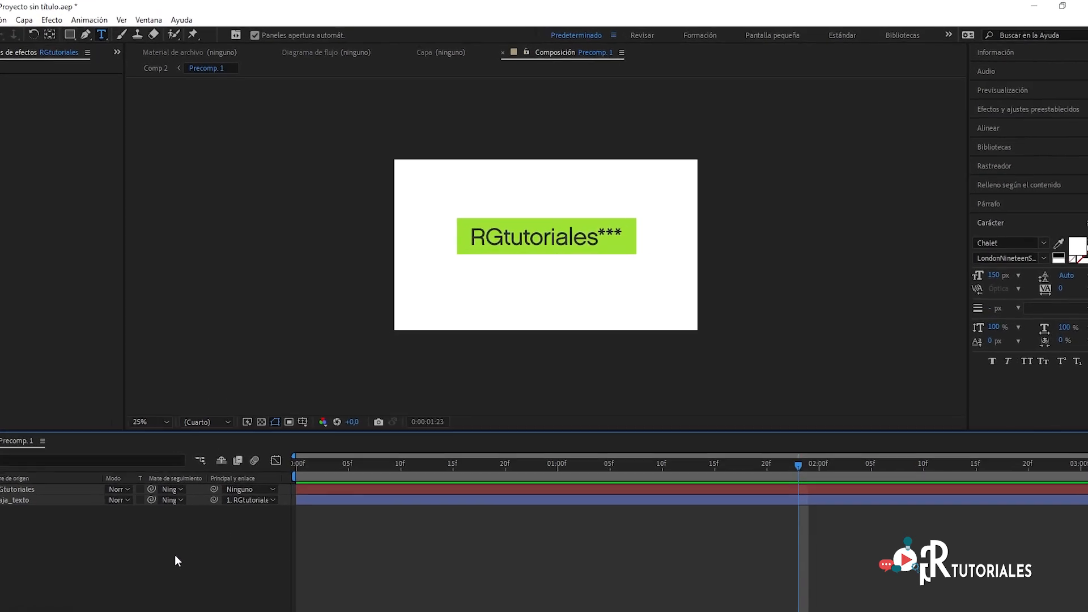
# Step: Create a new 1920x1080, 25 fps composition named Título animado with a duration of 0:00:03:00
pyautogui.hotkey('ctrl', 'n')
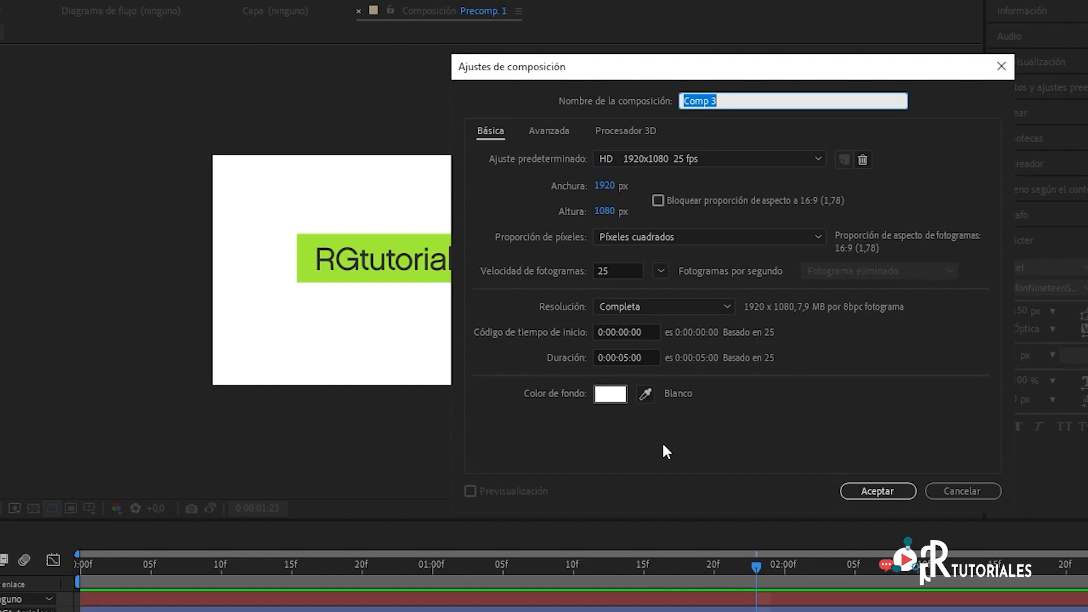
pyautogui.write('Título animado')
pyautogui.click(627, 357)
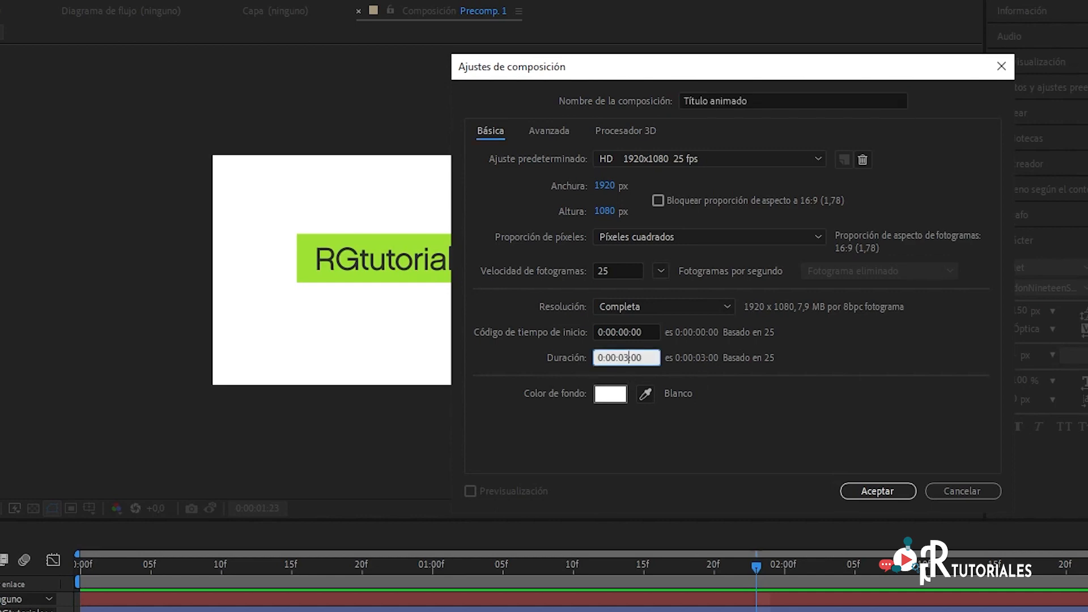
pyautogui.press('Return')
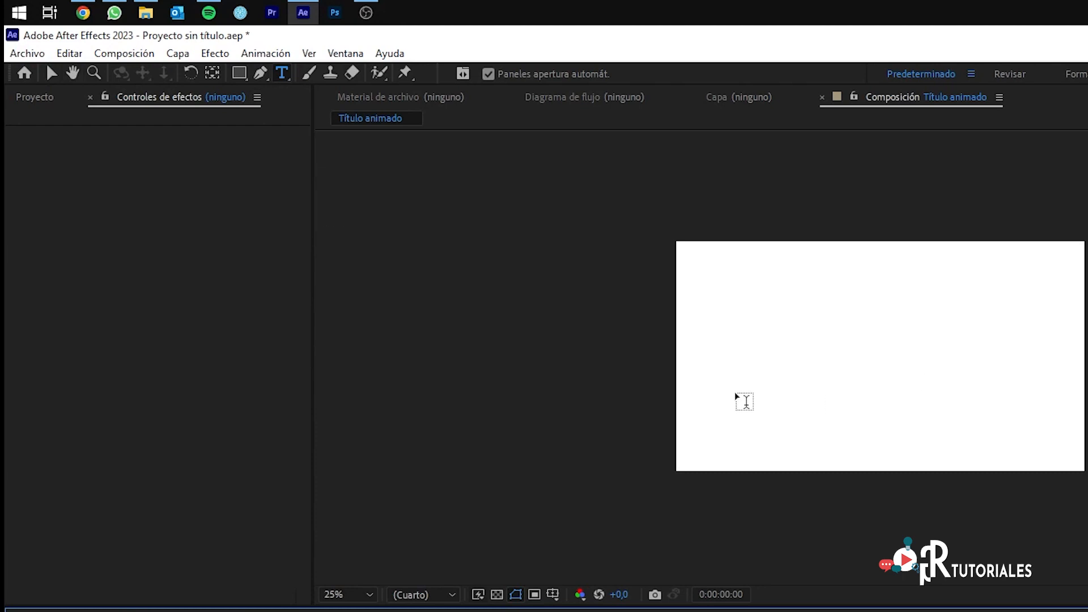
# Step: Create a text layer in the Título animado composition containing RGturoiales
pyautogui.click(186, 59)
pyautogui.moveTo(211, 73)
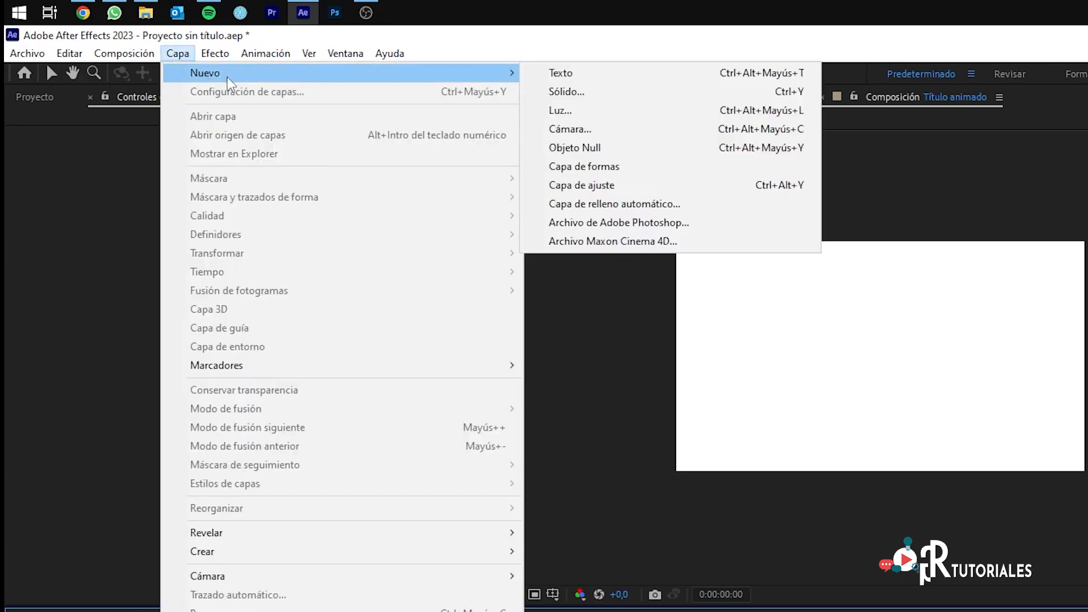
pyautogui.click(565, 78)
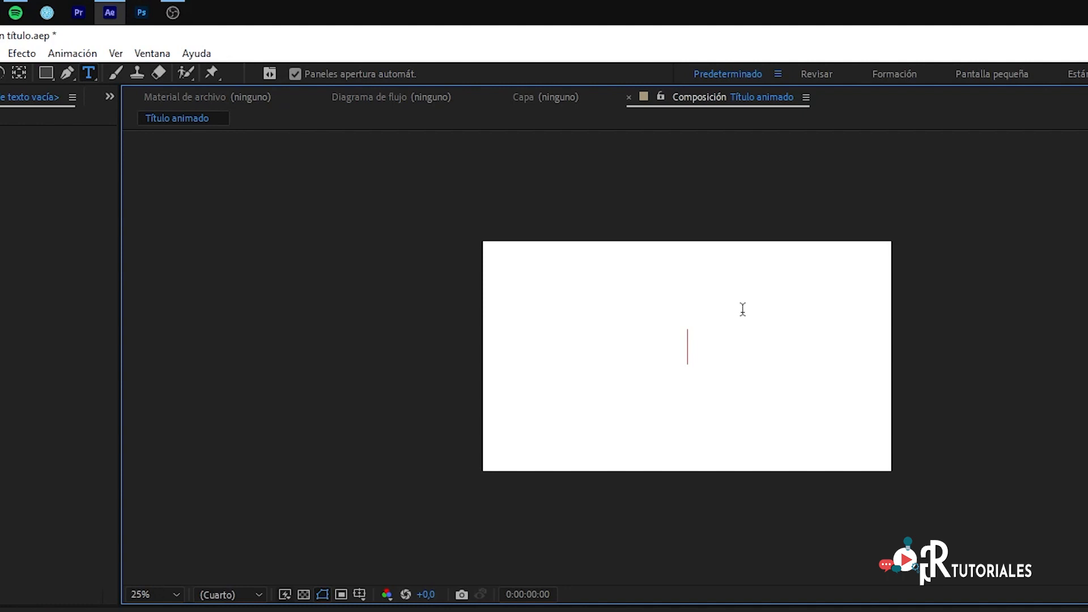
pyautogui.write('RGturoiales')
# Step: Change the fill colour of the whole title text to dark grey
pyautogui.hotkey('ctrl', 'a')
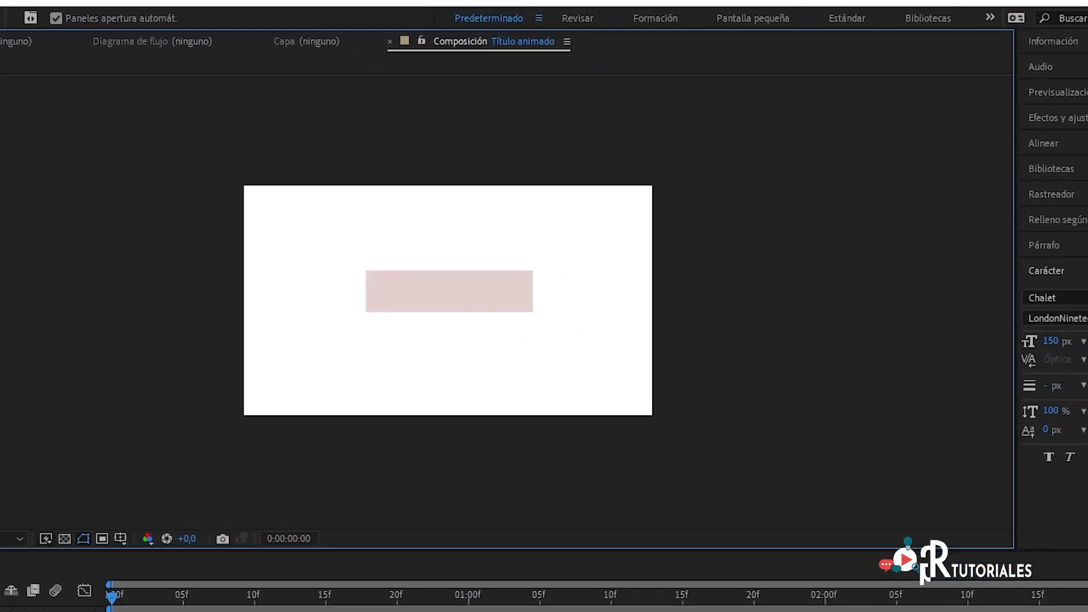
pyautogui.click(1048, 277)
pyautogui.write('2B2B2B')
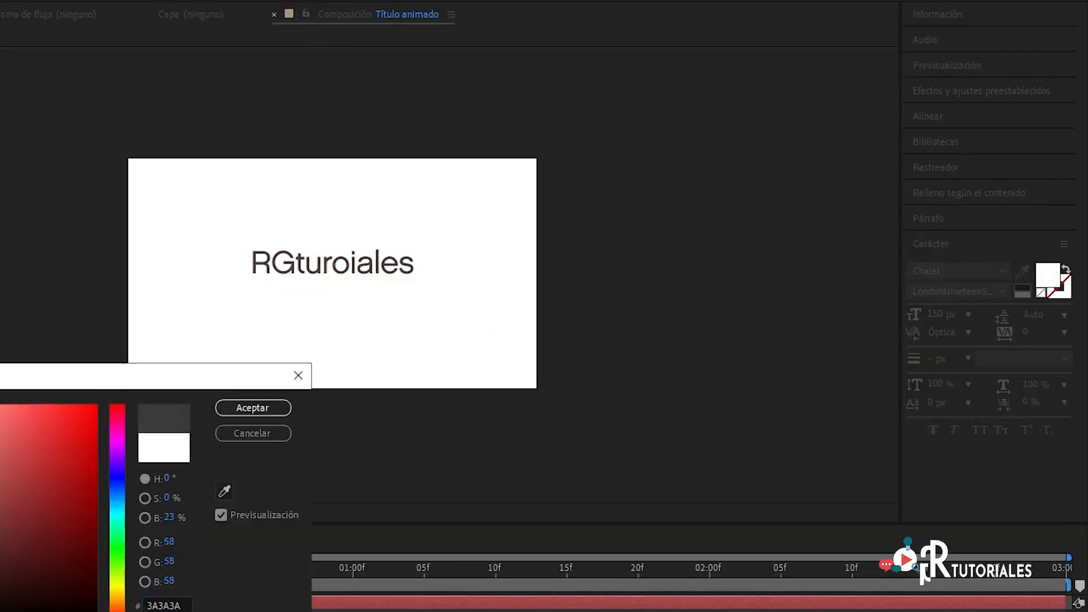
pyautogui.click(249, 408)
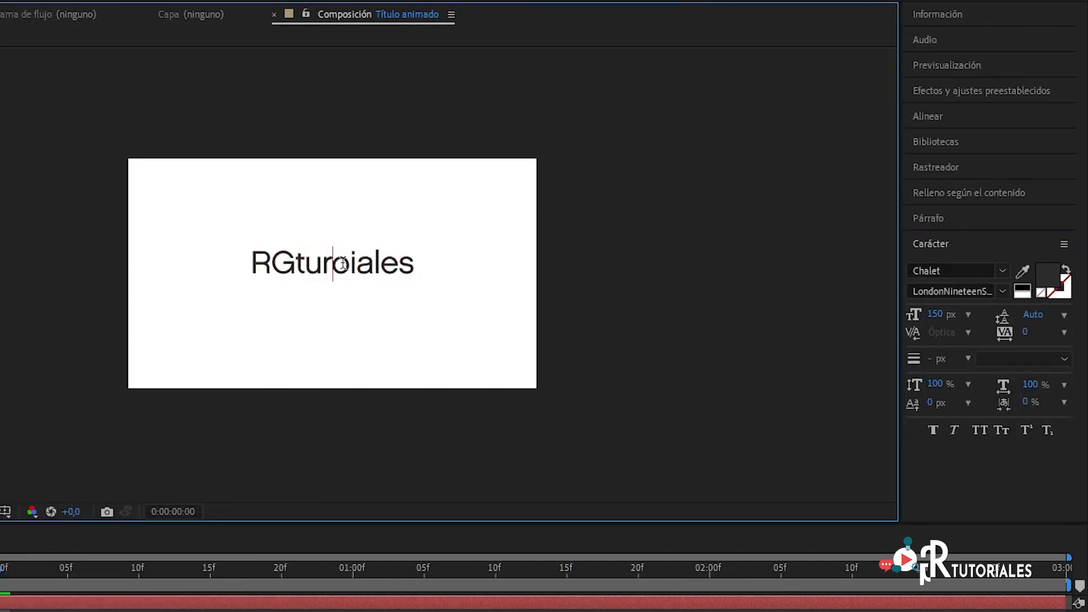
# Step: Correct the spelling of the title text so it reads RGtutoriales
pyautogui.click(333, 264)
pyautogui.press('BackSpace')
pyautogui.write('t')
pyautogui.click(352, 264)
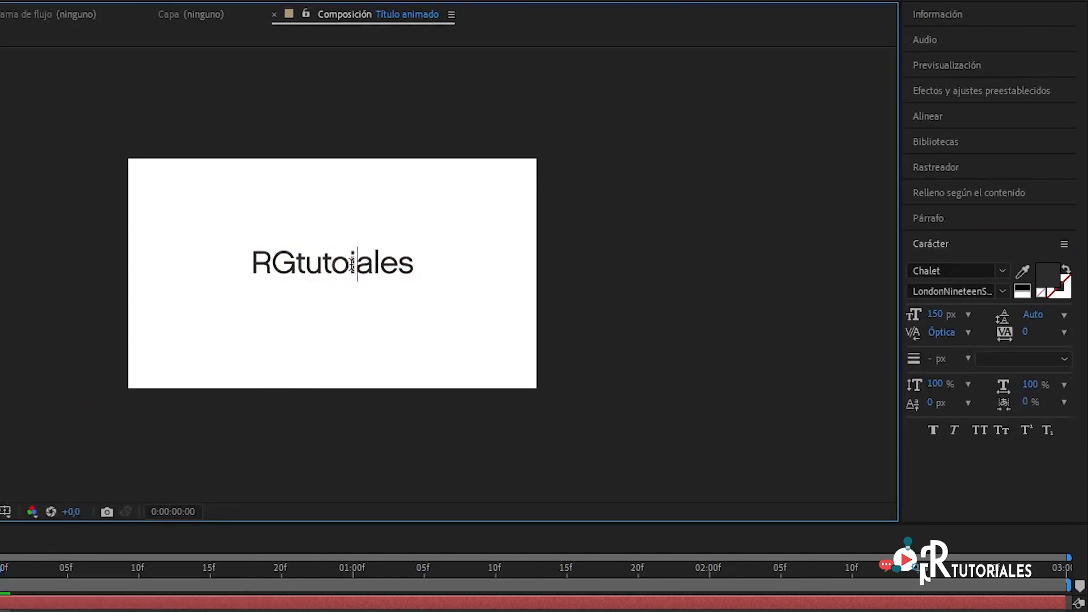
pyautogui.write('r')
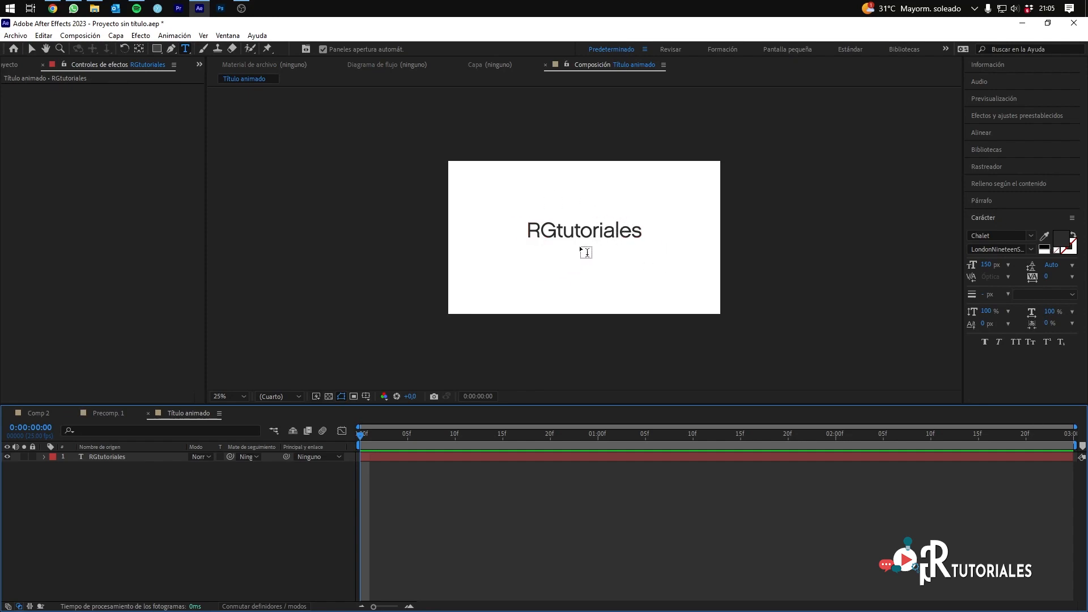
# Step: Create an empty shape layer in the Título animado composition and activate the Pen tool
pyautogui.click(117, 36)
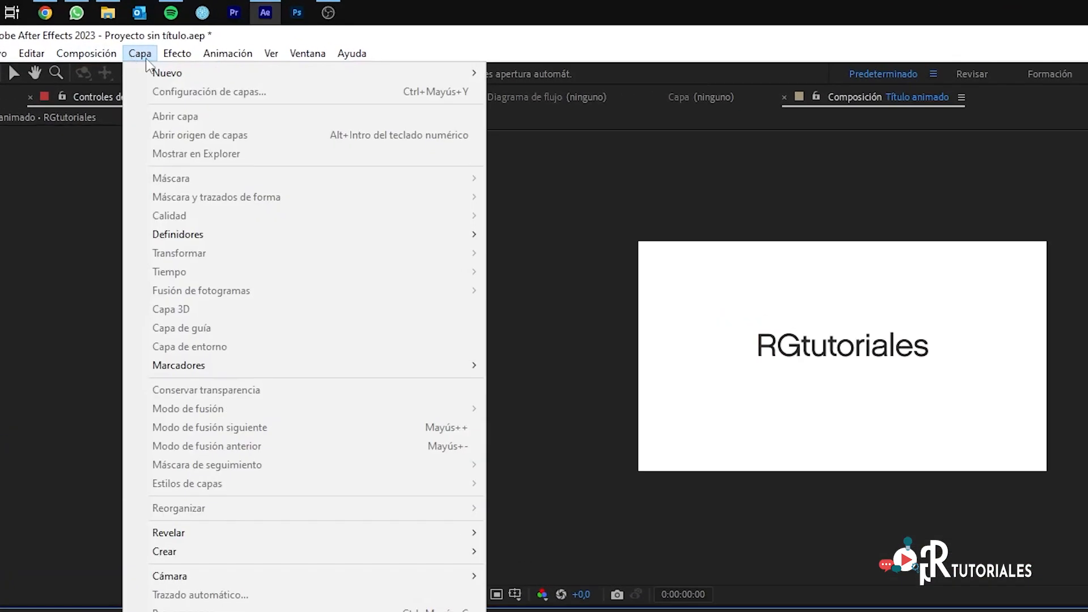
pyautogui.moveTo(148, 67)
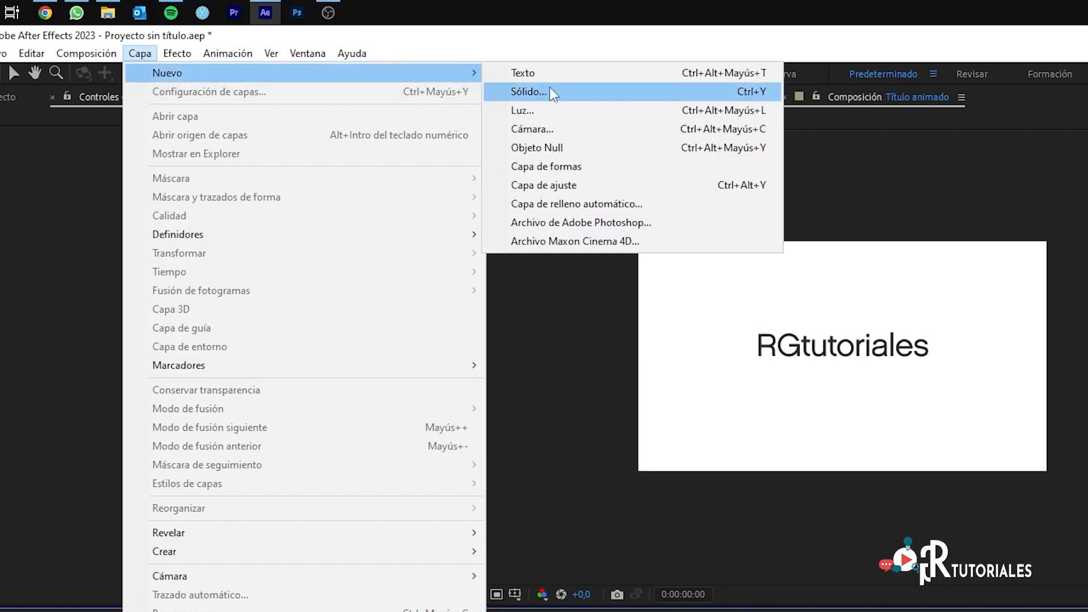
pyautogui.click(568, 167)
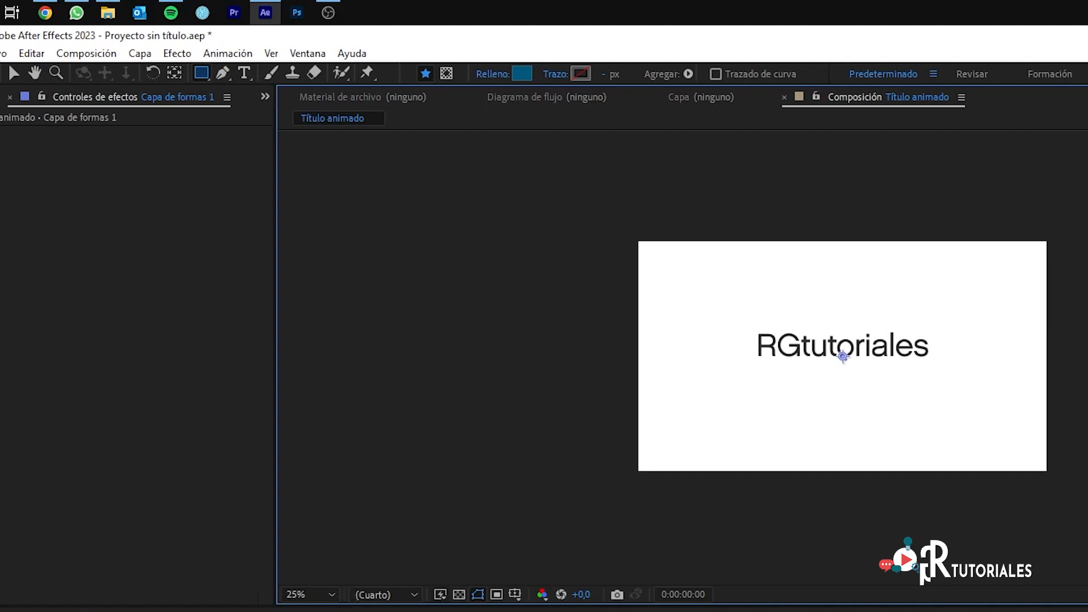
pyautogui.press('g')
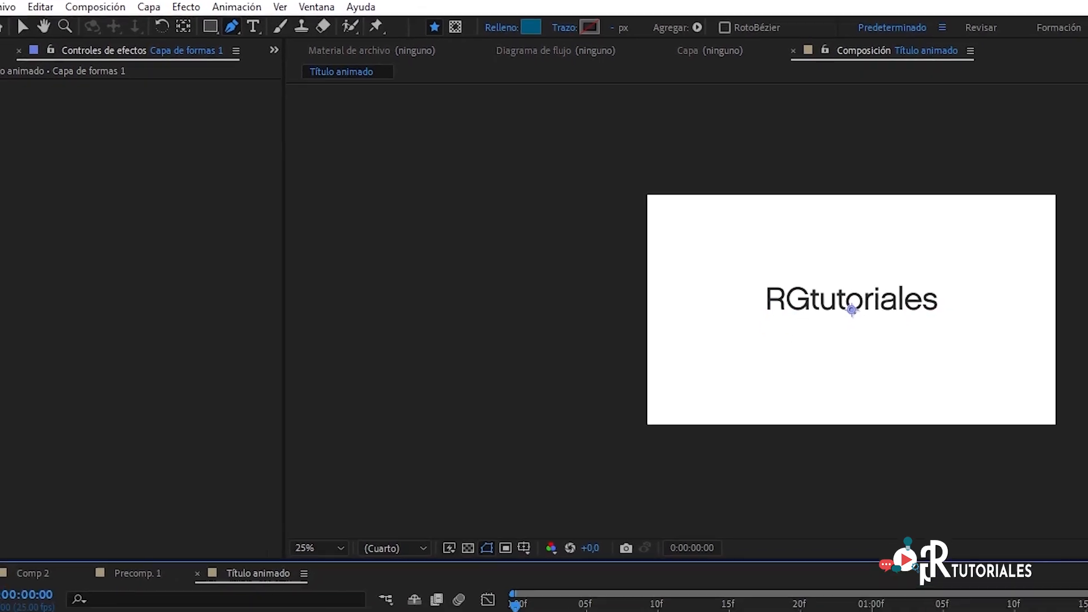
# Step: Add a rectangle path and a solid fill to the new shape layer's contents
pyautogui.click(49, 592)
pyautogui.click(410, 522)
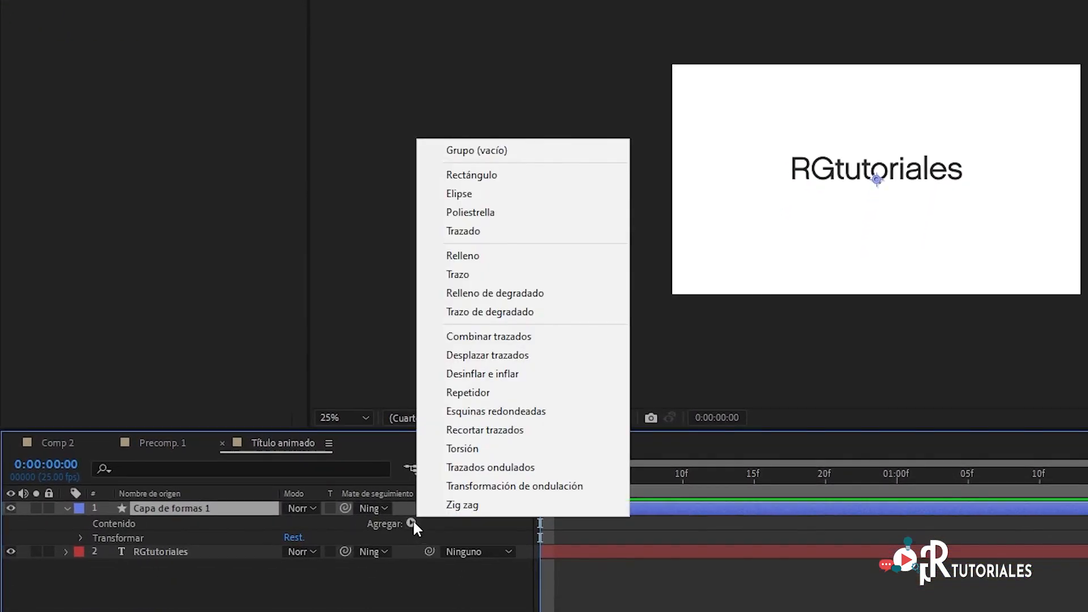
pyautogui.click(499, 175)
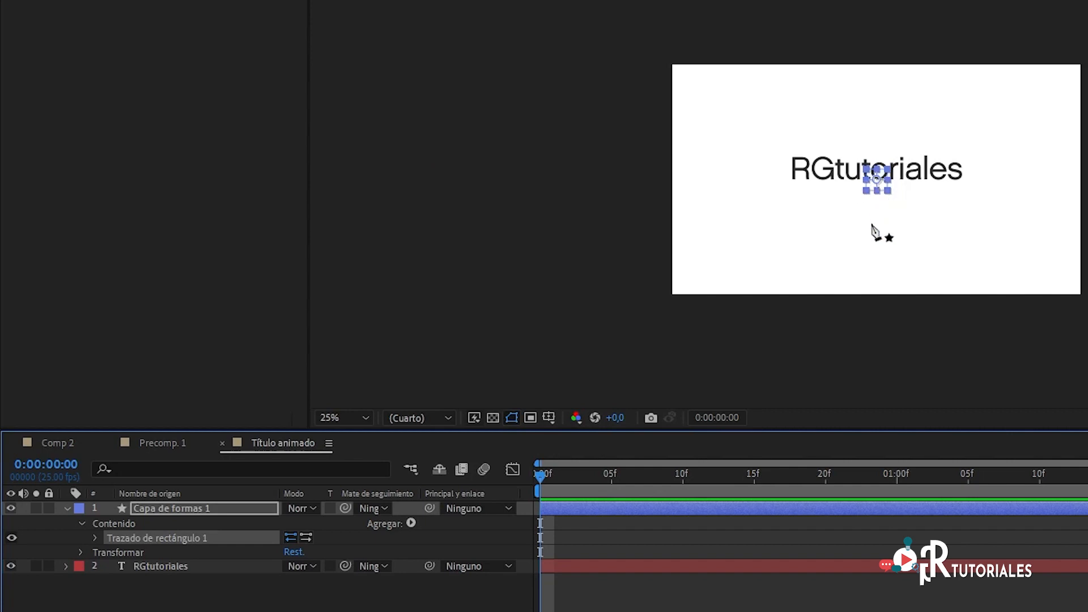
pyautogui.click(411, 523)
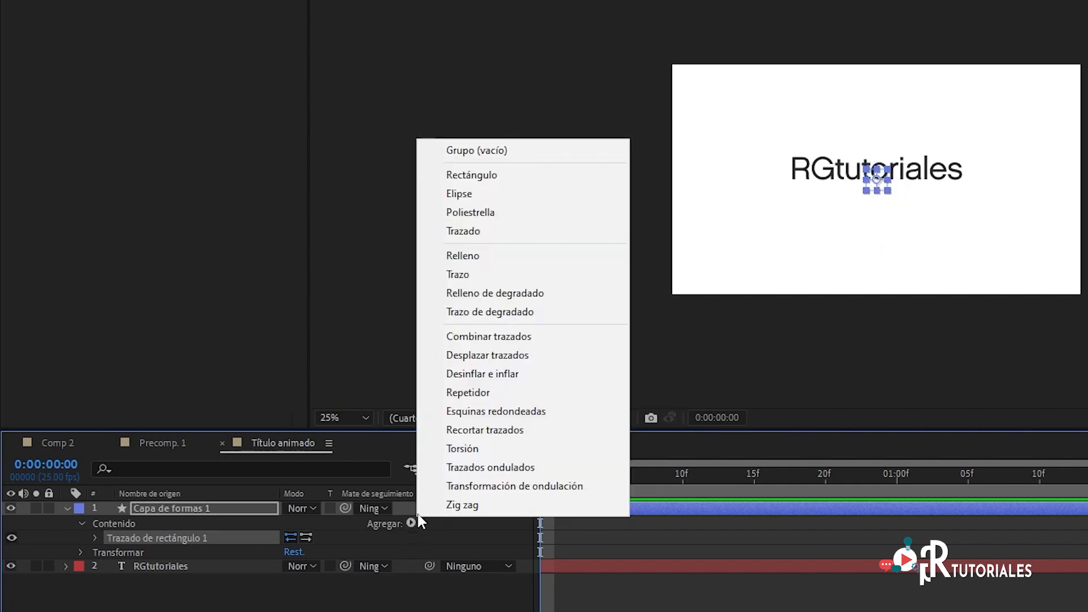
pyautogui.click(511, 256)
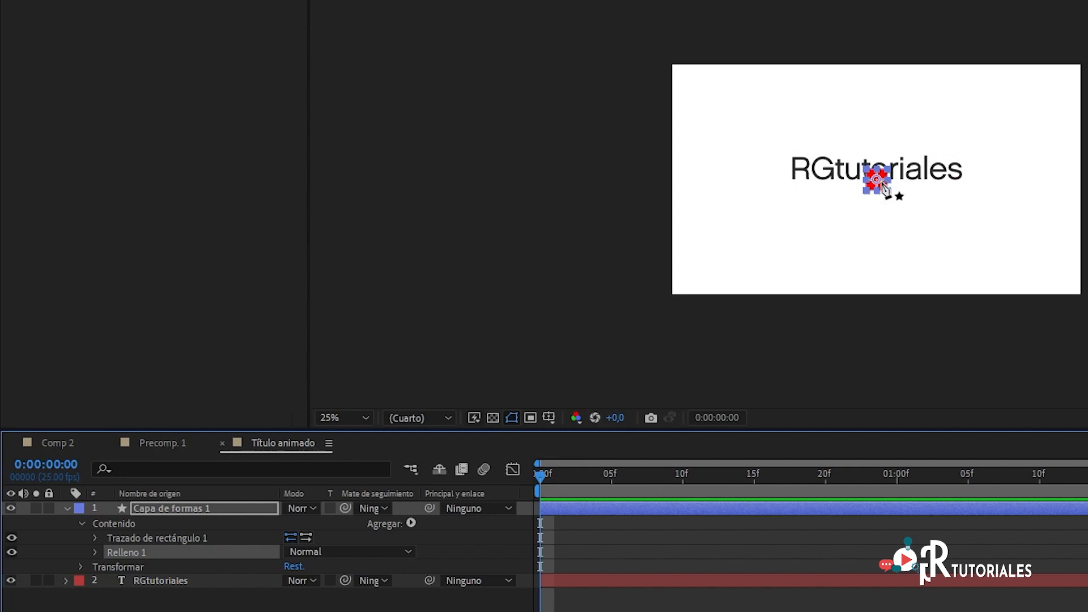
pyautogui.click(199, 608)
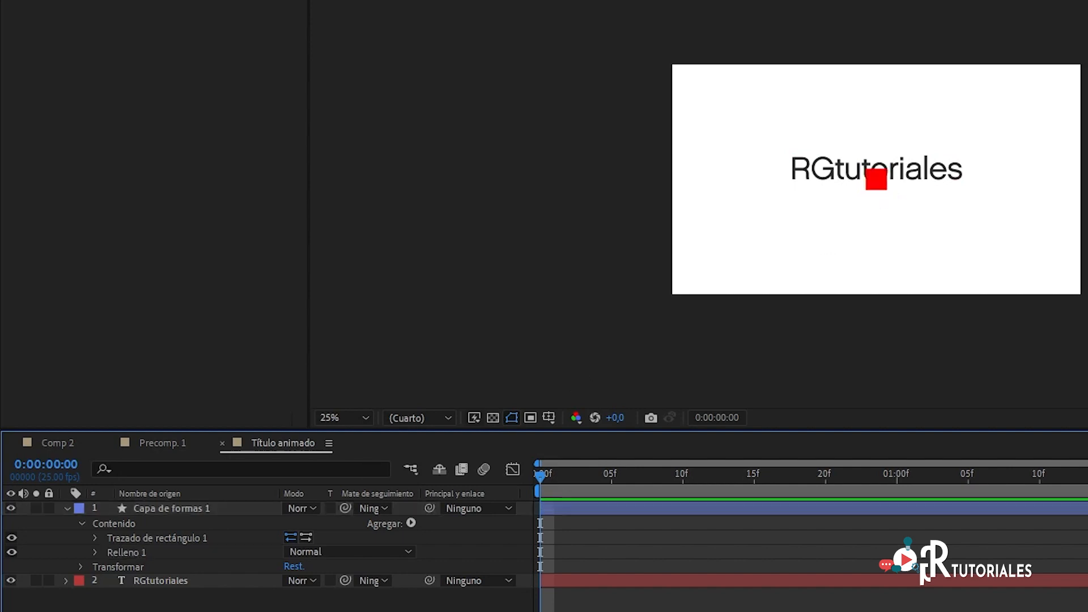
# Step: Rename the shape layer as Cajón texto and place it below the RGtutoriales text layer
pyautogui.click(176, 504)
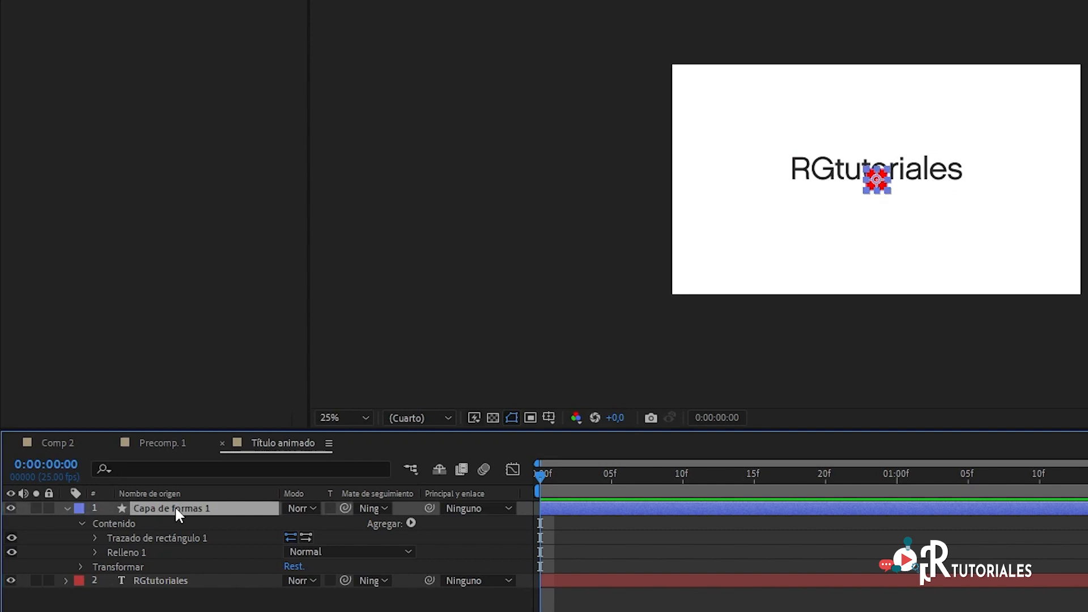
pyautogui.press('Return')
pyautogui.write('Cajón texto')
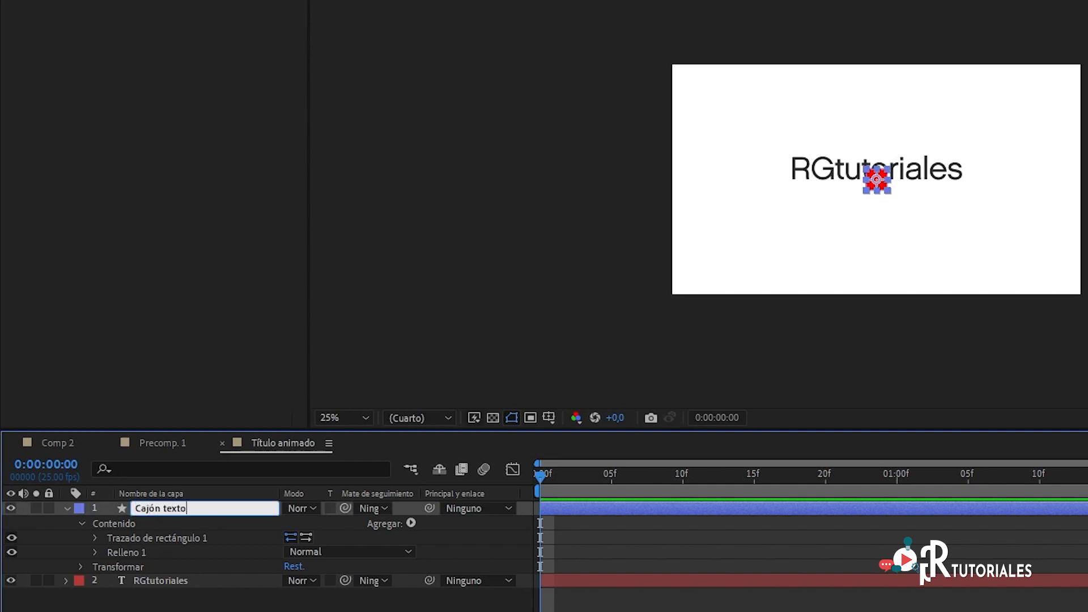
pyautogui.press('Return')
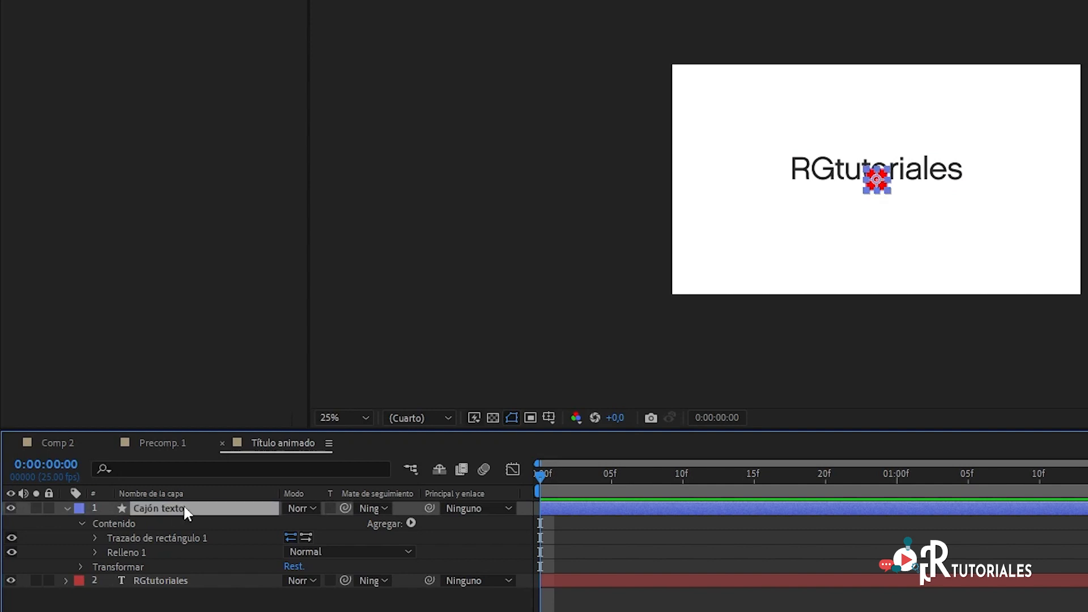
pyautogui.moveTo(186, 505); pyautogui.dragTo(187, 585)
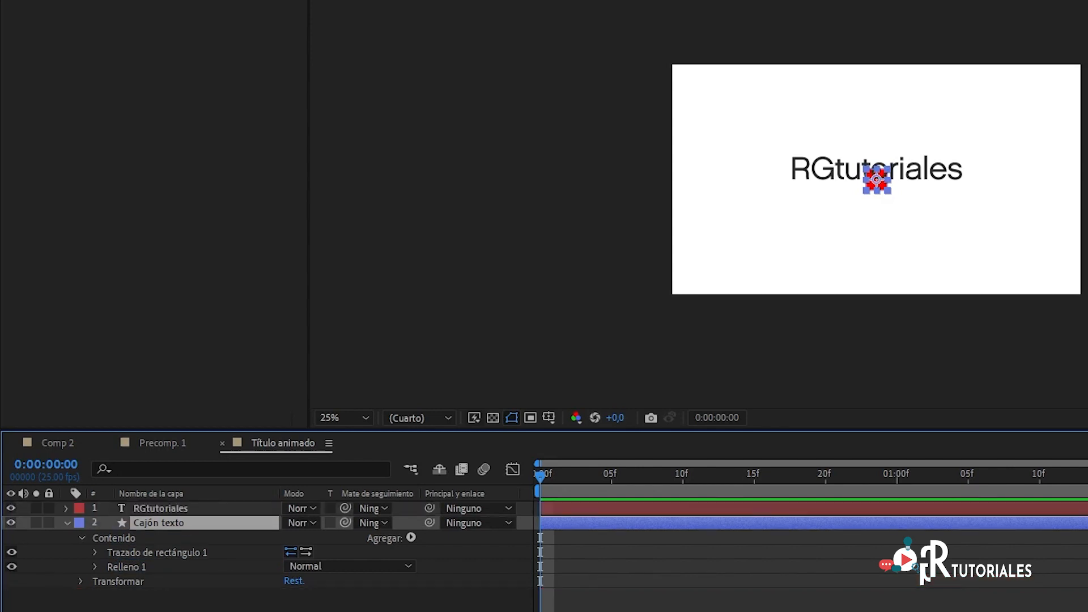
# Step: Add an expression to the Tamaño property of the rectangle path in the Cajón texto layer
pyautogui.click(175, 505)
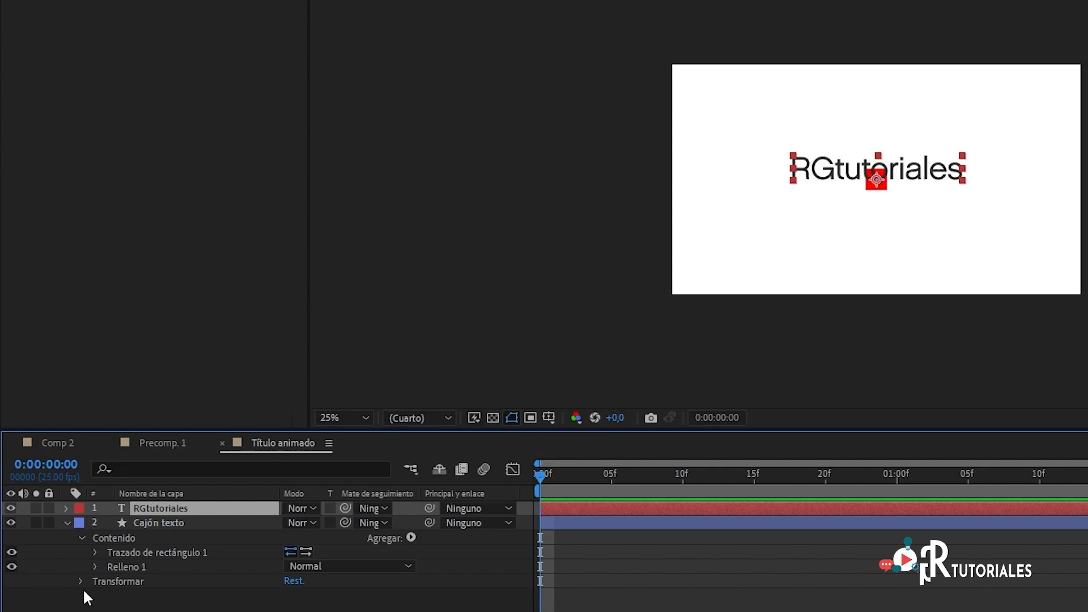
pyautogui.click(94, 551)
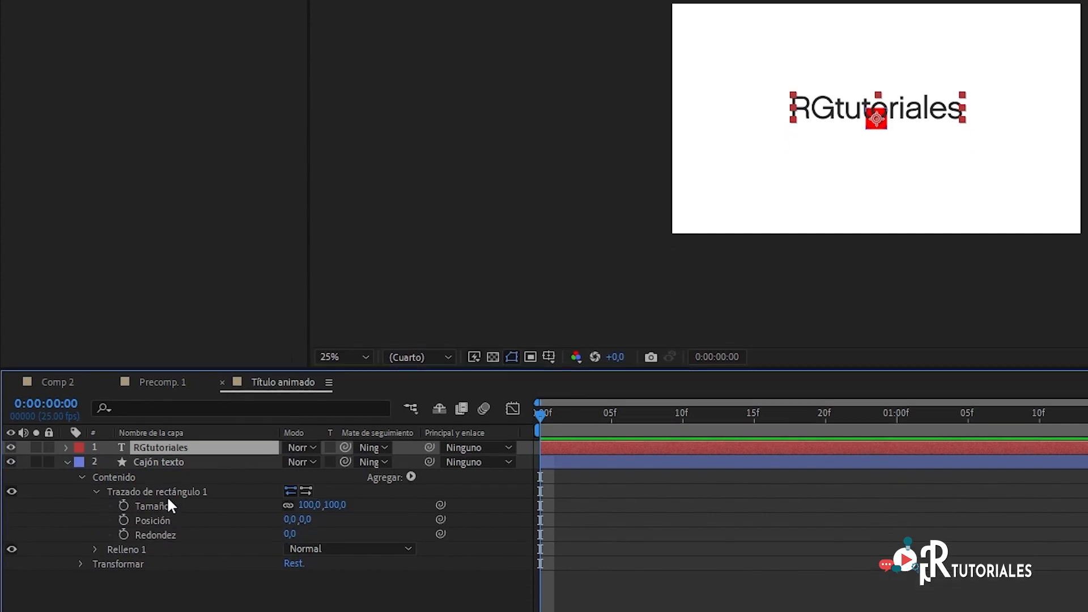
pyautogui.click(154, 566)
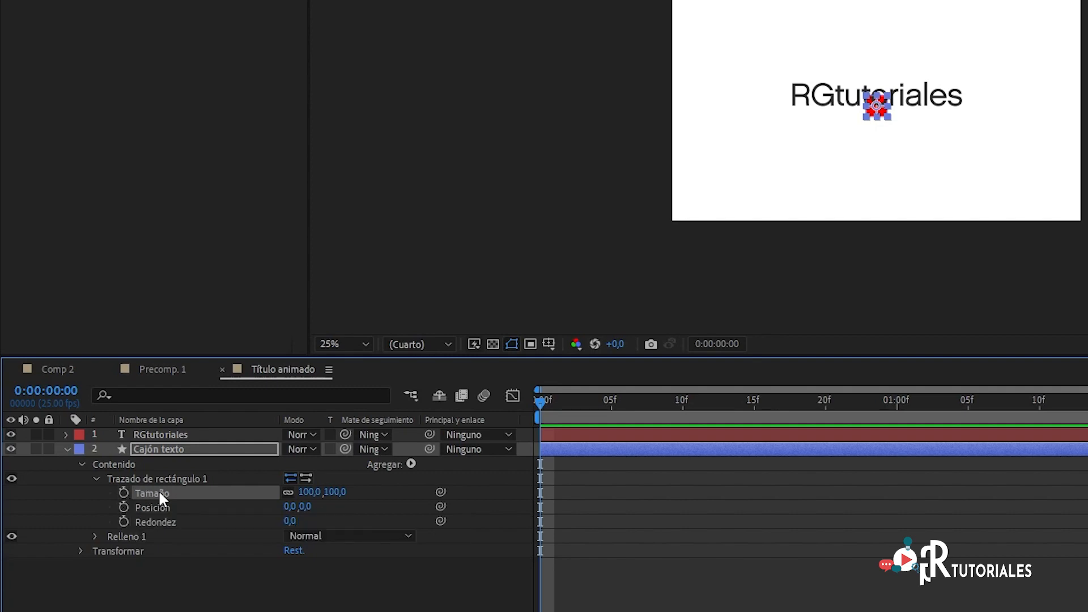
pyautogui.click(262, 53)
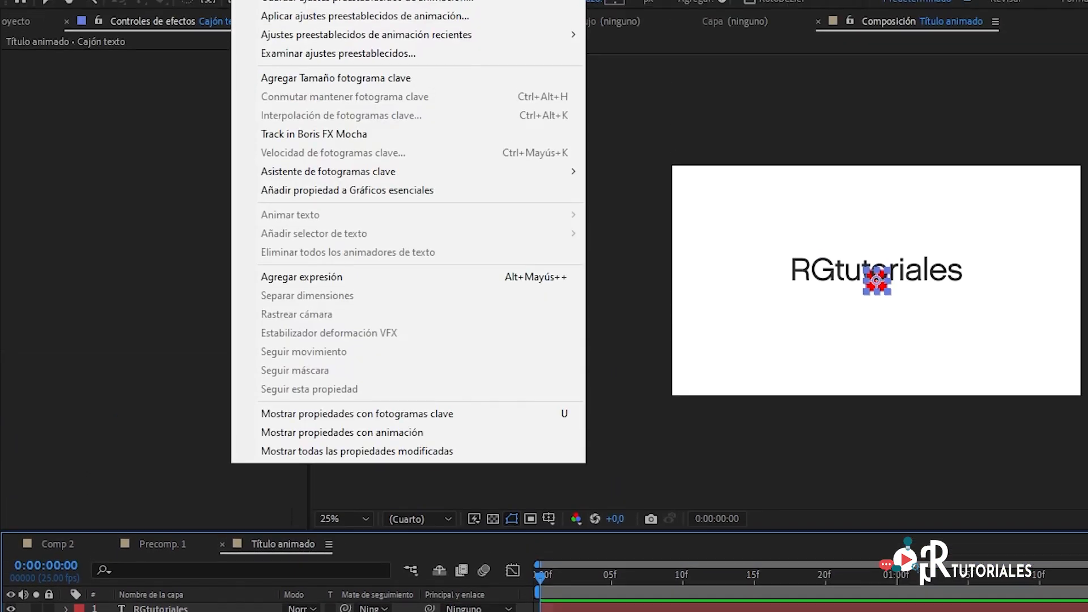
pyautogui.click(387, 355)
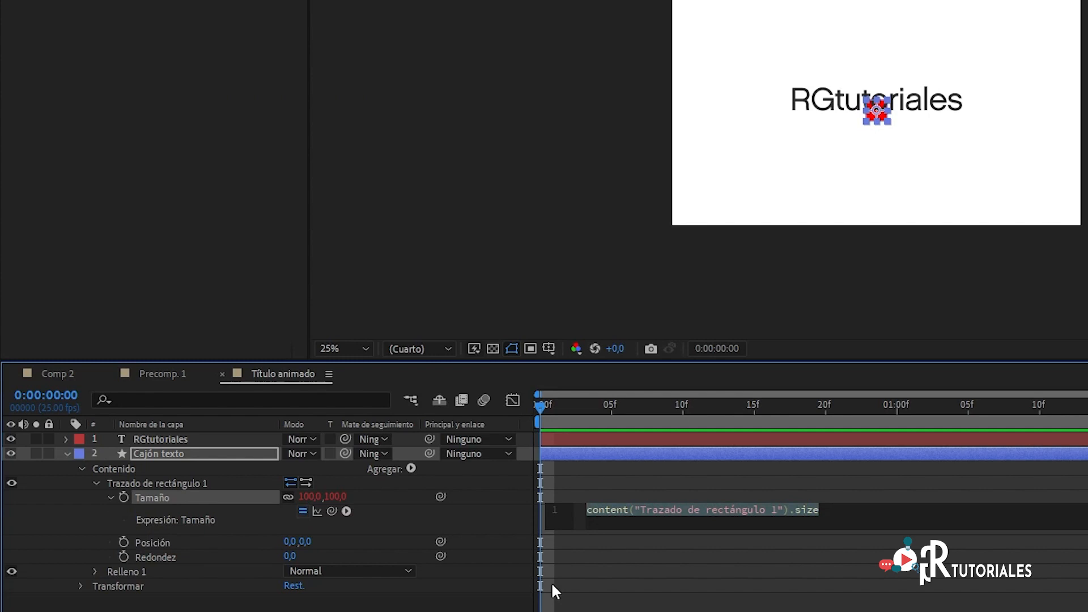
# Step: Link the Tamaño expression to the text layer with the line texto=thisComp.layer("RGtutoriales");
pyautogui.write('texto=')
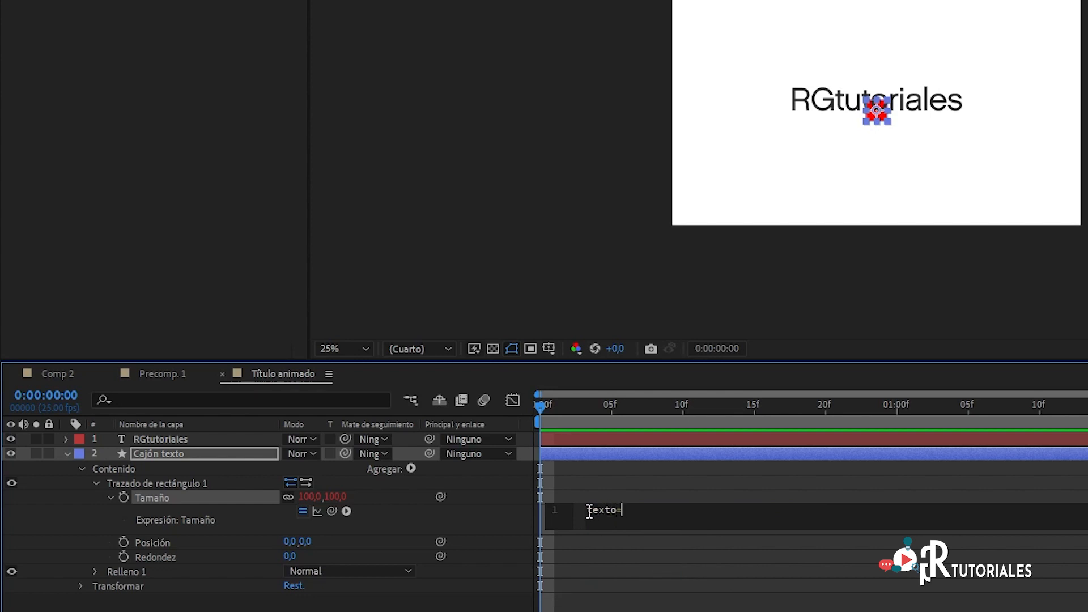
pyautogui.moveTo(332, 511); pyautogui.dragTo(180, 437)
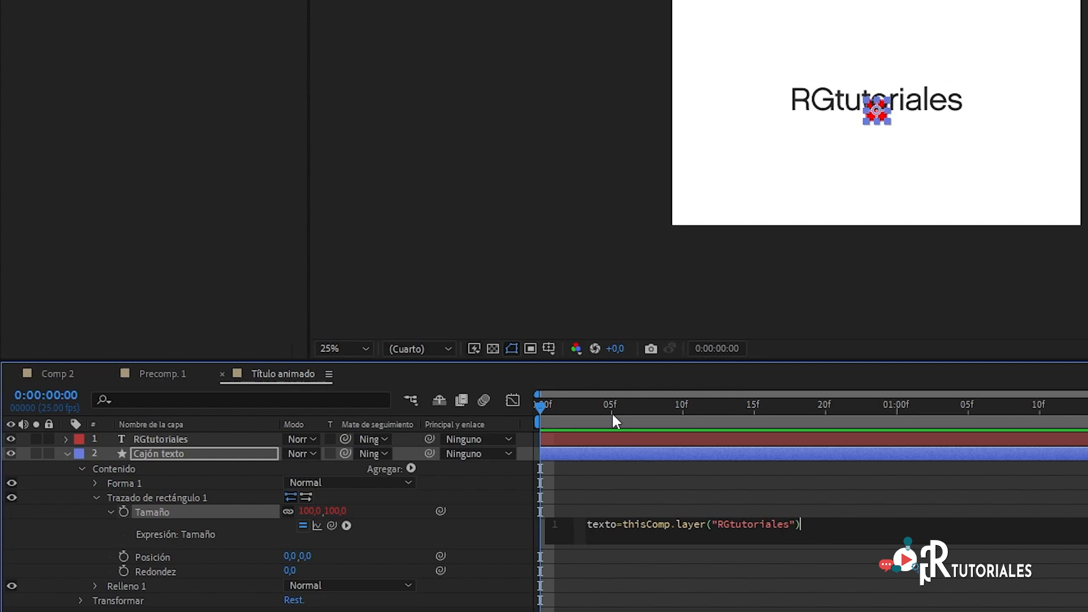
pyautogui.moveTo(539, 407)
pyautogui.mouseDown()
pyautogui.moveTo(743, 412)
pyautogui.moveTo(595, 430)
pyautogui.moveTo(541, 425)
pyautogui.mouseUp()
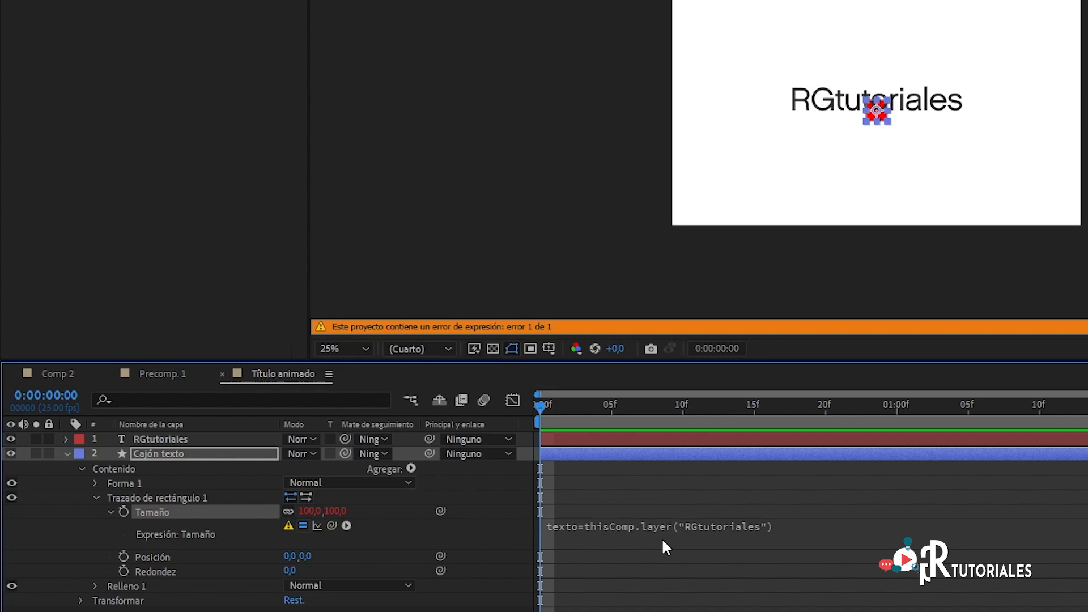
pyautogui.click(760, 526)
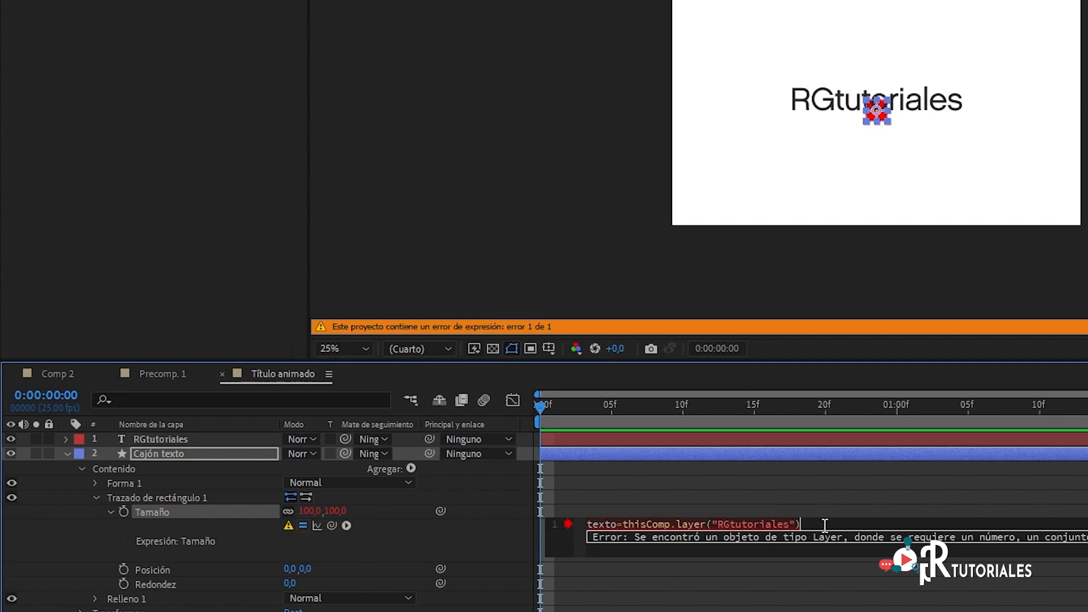
pyautogui.write(';')
# Step: Add the line ancho=texto.sourceRectAtTime().width; to the Tamaño expression below the texto variable
pyautogui.press('Return')
pyautogui.write('ancho=')
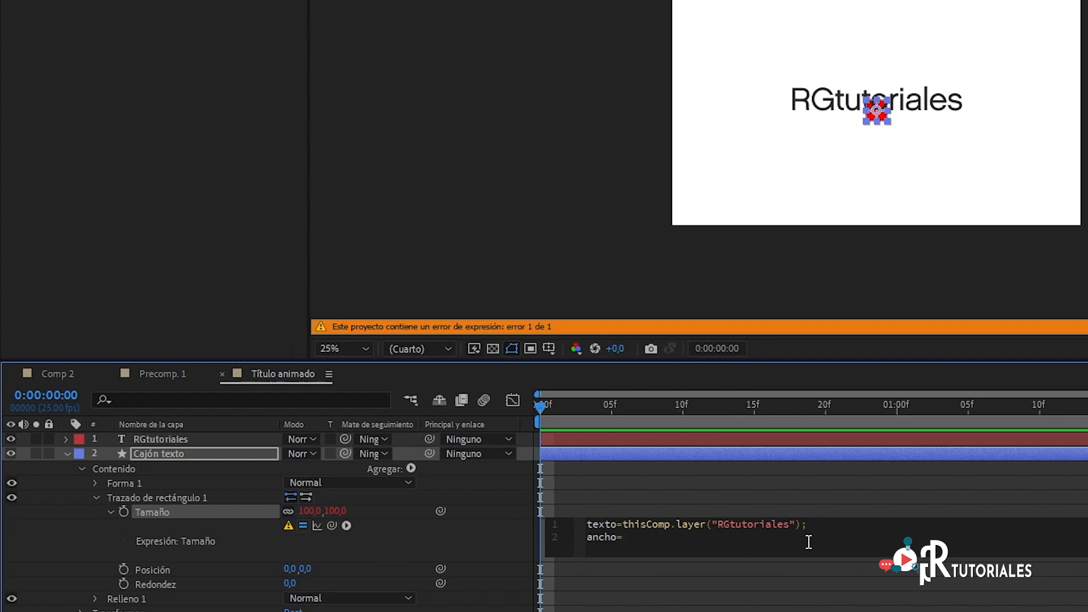
pyautogui.write('texto')
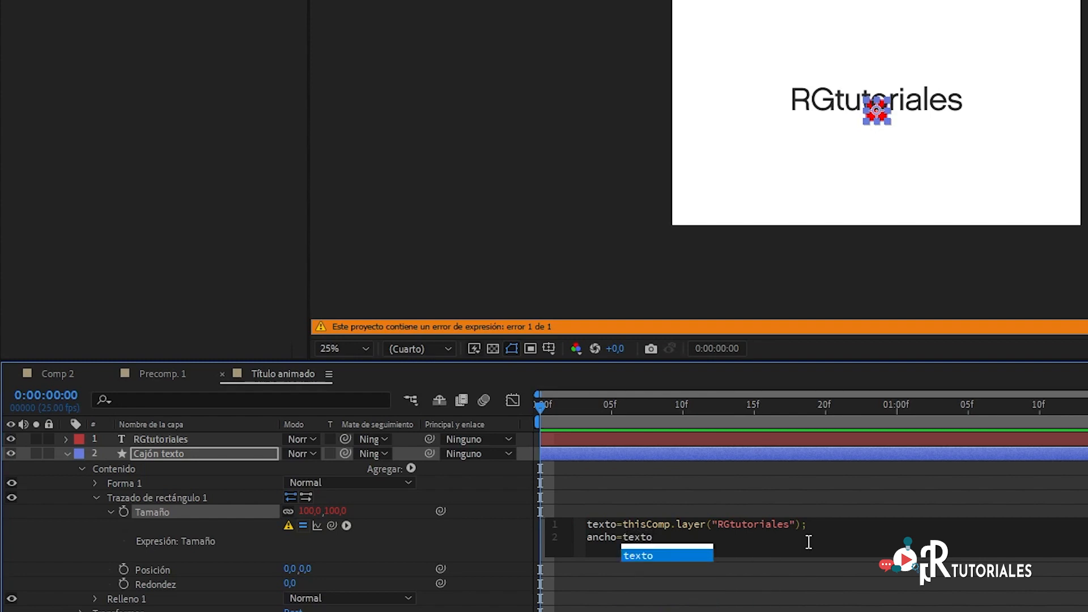
pyautogui.write('.')
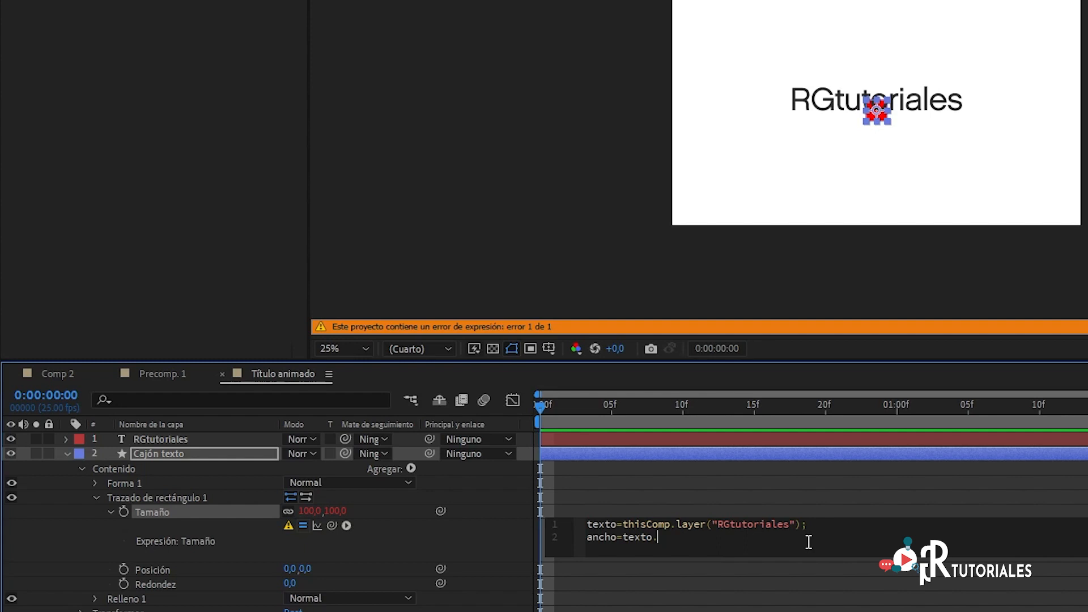
pyautogui.write('sou')
pyautogui.press('Down')
pyautogui.press('Down')
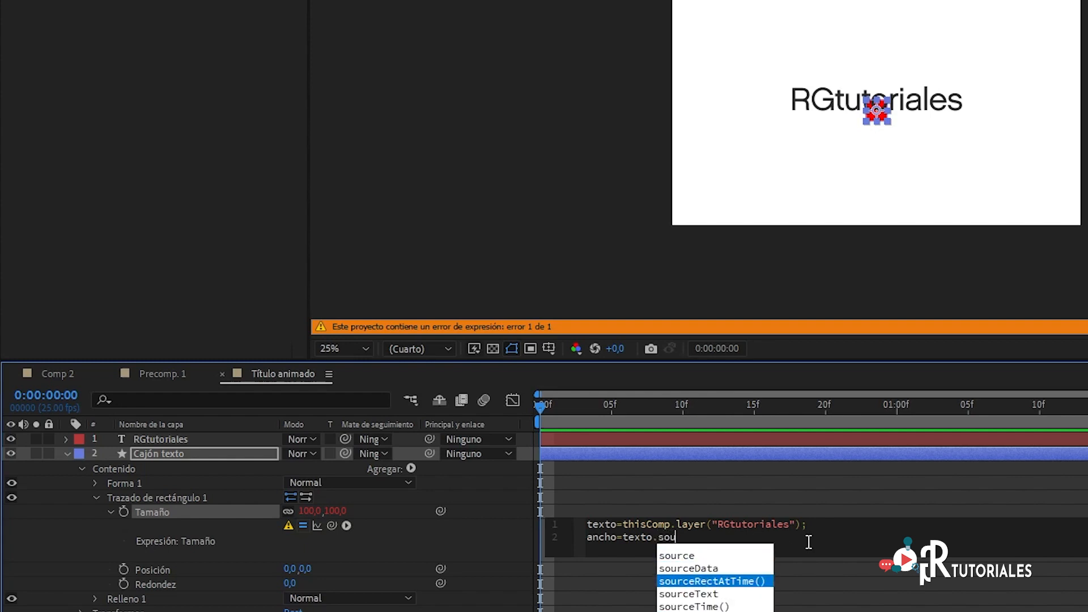
pyautogui.press('Return')
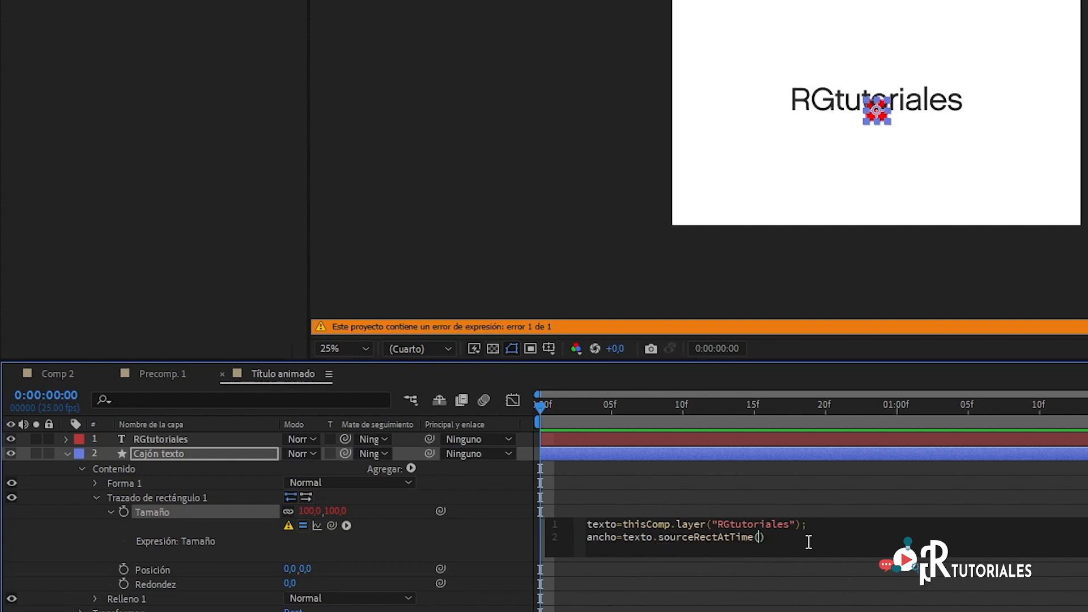
pyautogui.press('Right')
pyautogui.write('.w')
pyautogui.press('Return')
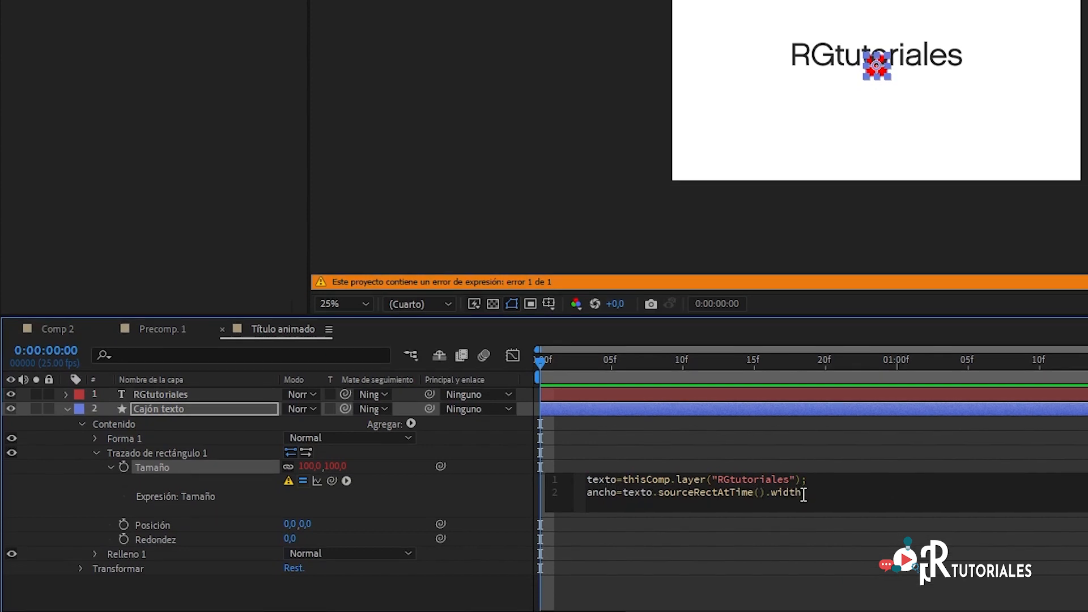
pyautogui.write(';')
pyautogui.moveTo(542, 359); pyautogui.dragTo(451, 373)
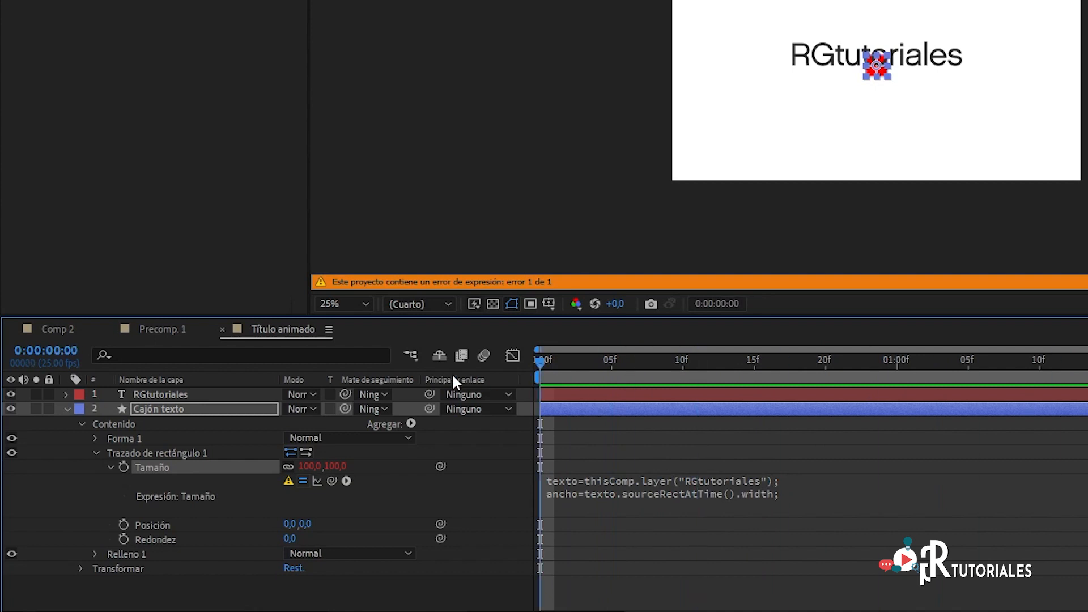
# Step: Add the line alto=texto.sourceRectAtTime().height; to the Tamaño expression below the ancho variable
pyautogui.click(782, 492)
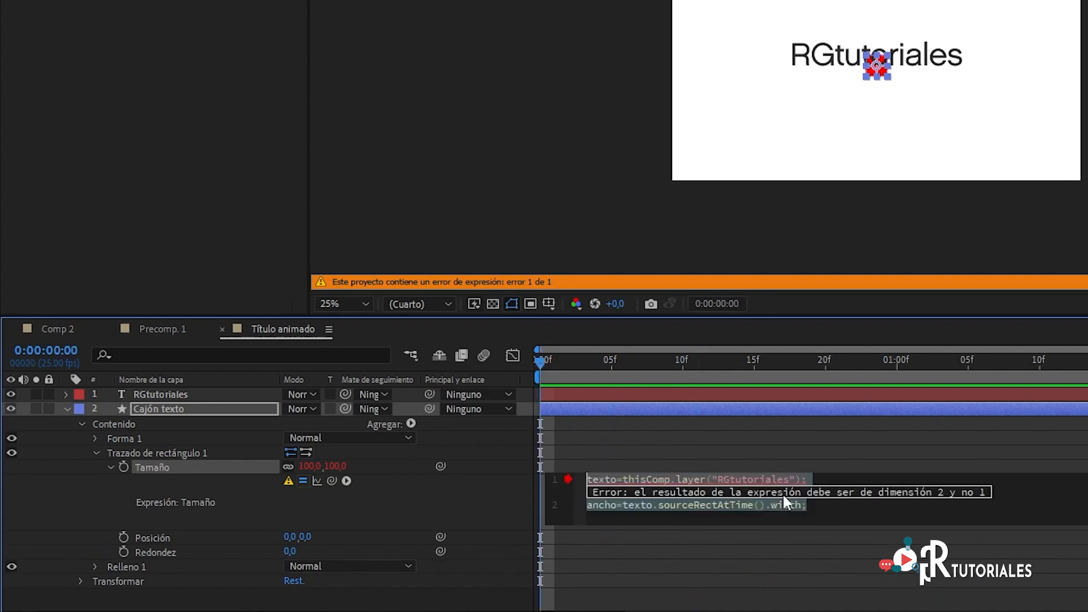
pyautogui.click(844, 511)
pyautogui.press('Return')
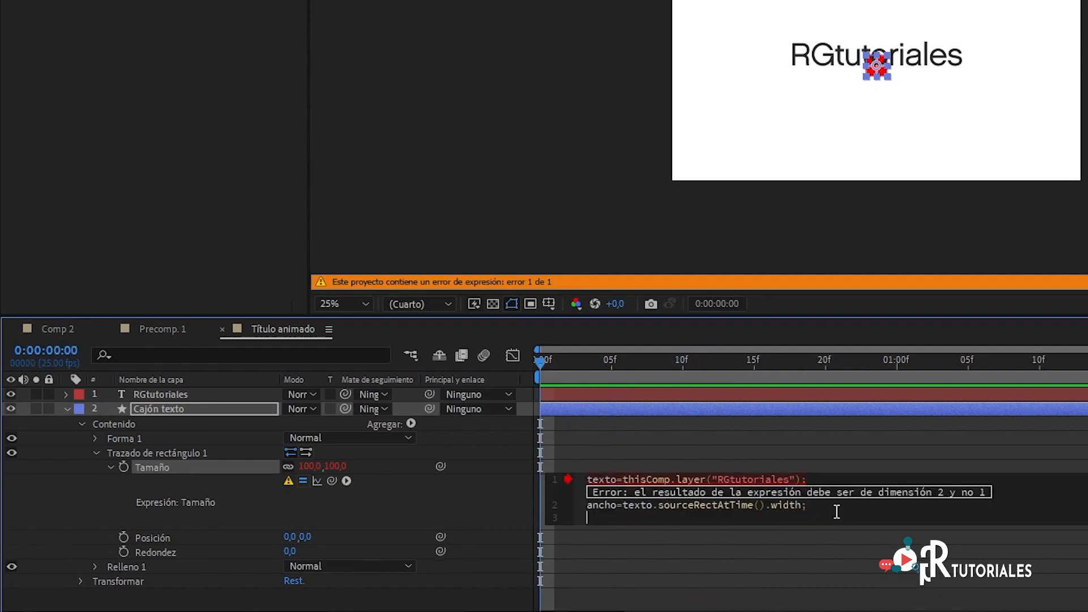
pyautogui.write('alto=texto')
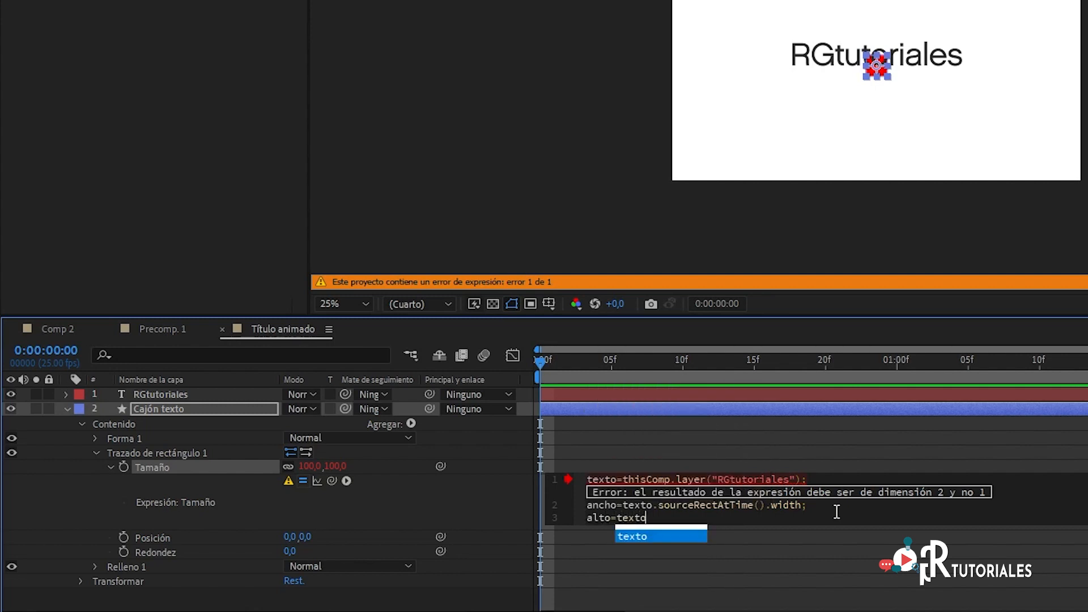
pyautogui.write('.sour')
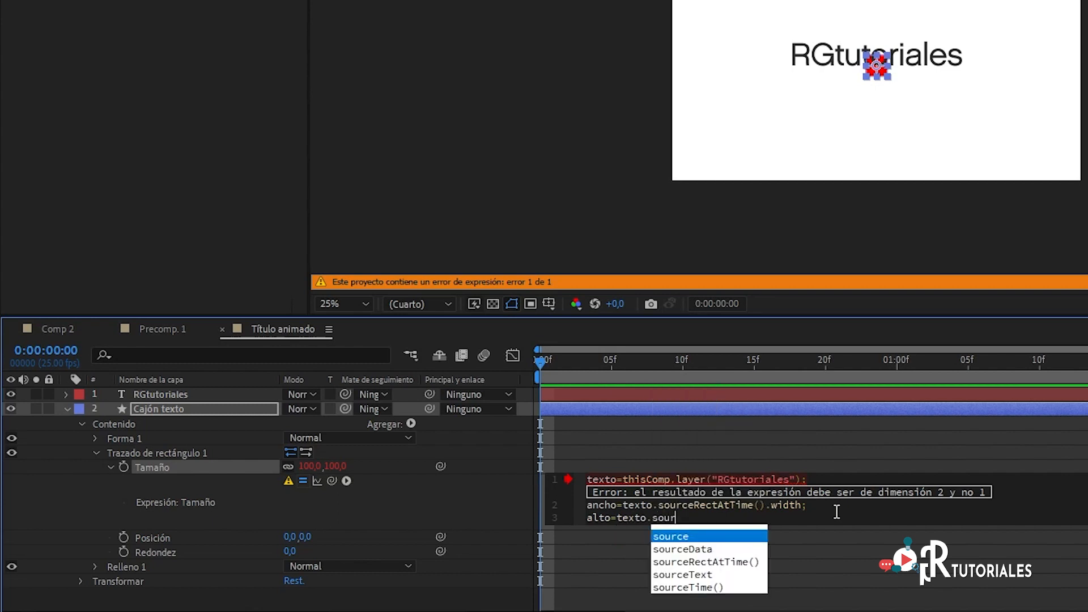
pyautogui.press('Down')
pyautogui.press('Down')
pyautogui.press('Return')
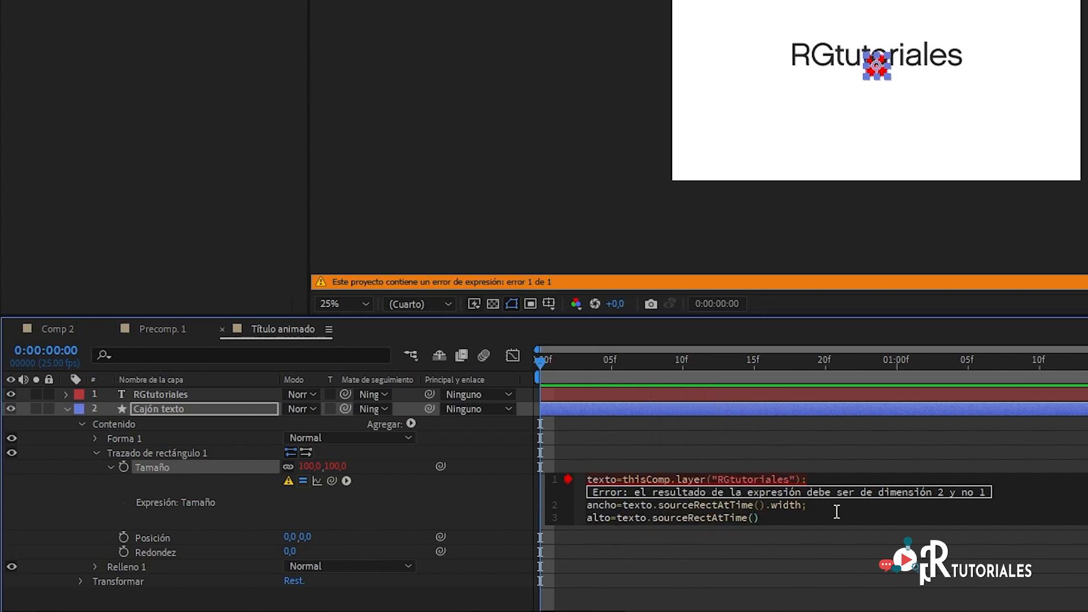
pyautogui.press('Right')
pyautogui.write('.he')
pyautogui.press('Return')
pyautogui.write(';')
# Step: Finish the Tamaño expression with the output line [ancho,alto] and apply it to the rectangle
pyautogui.press('Return')
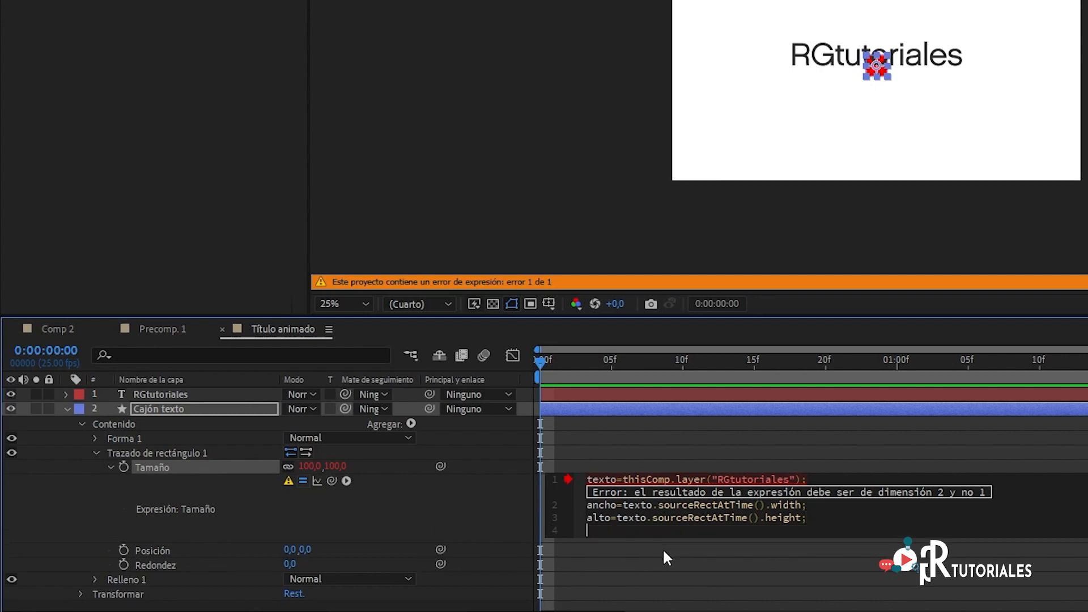
pyautogui.write('[')
pyautogui.write('ancho')
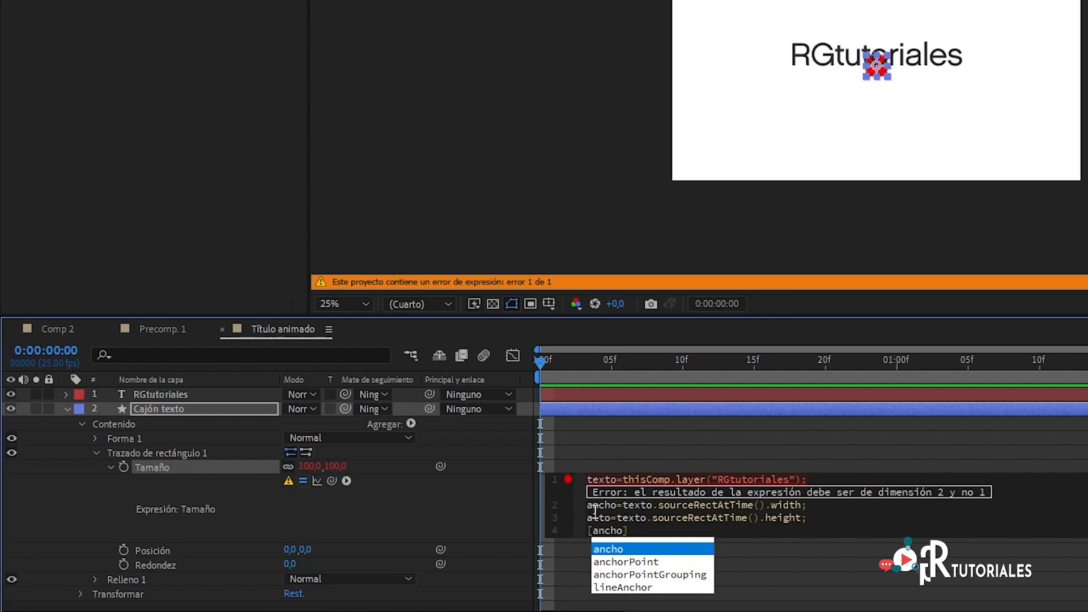
pyautogui.write(',')
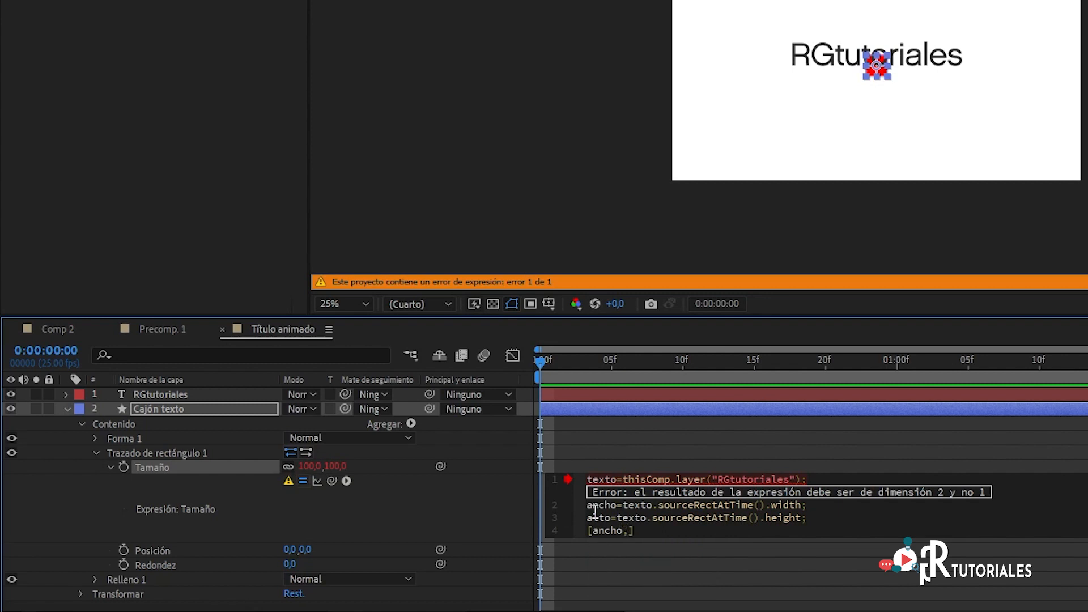
pyautogui.write('alto')
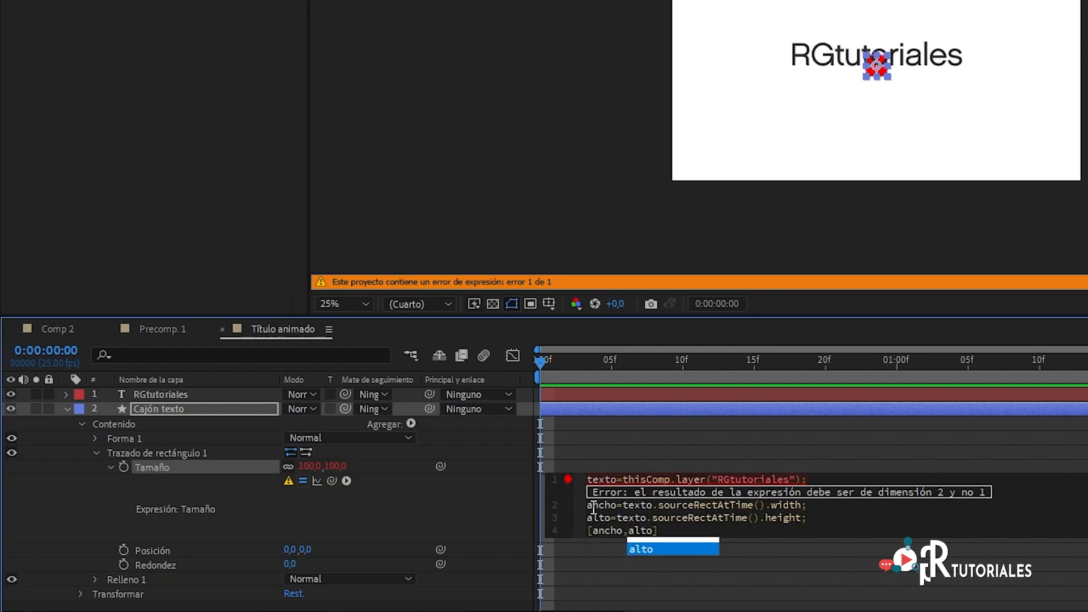
pyautogui.click(614, 365)
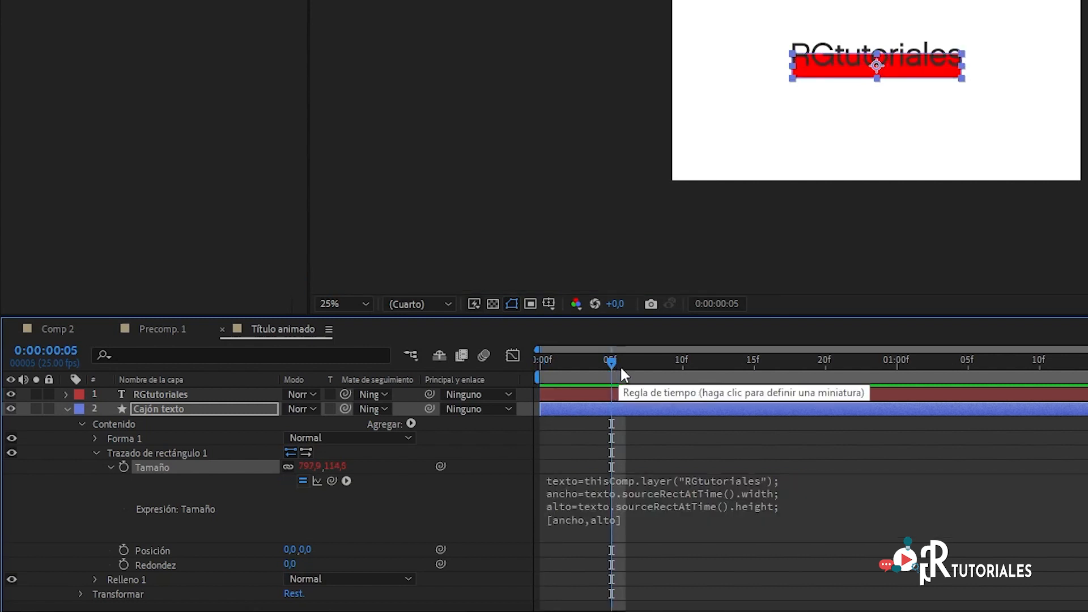
pyautogui.moveTo(610, 360)
pyautogui.mouseDown()
pyautogui.moveTo(530, 357)
pyautogui.moveTo(705, 363)
pyautogui.moveTo(627, 362)
pyautogui.mouseUp()
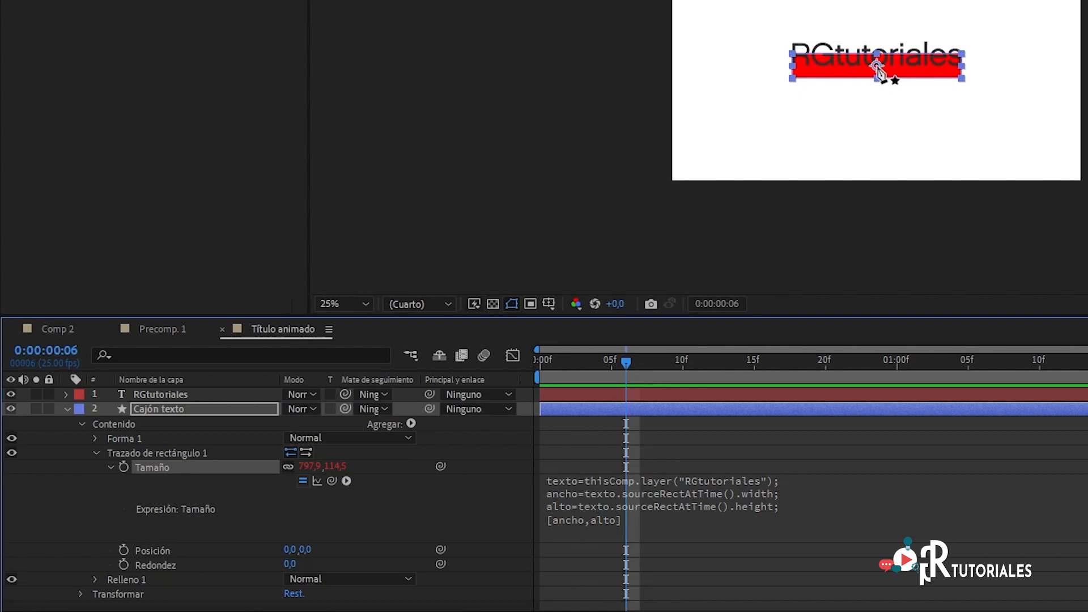
pyautogui.click(170, 393)
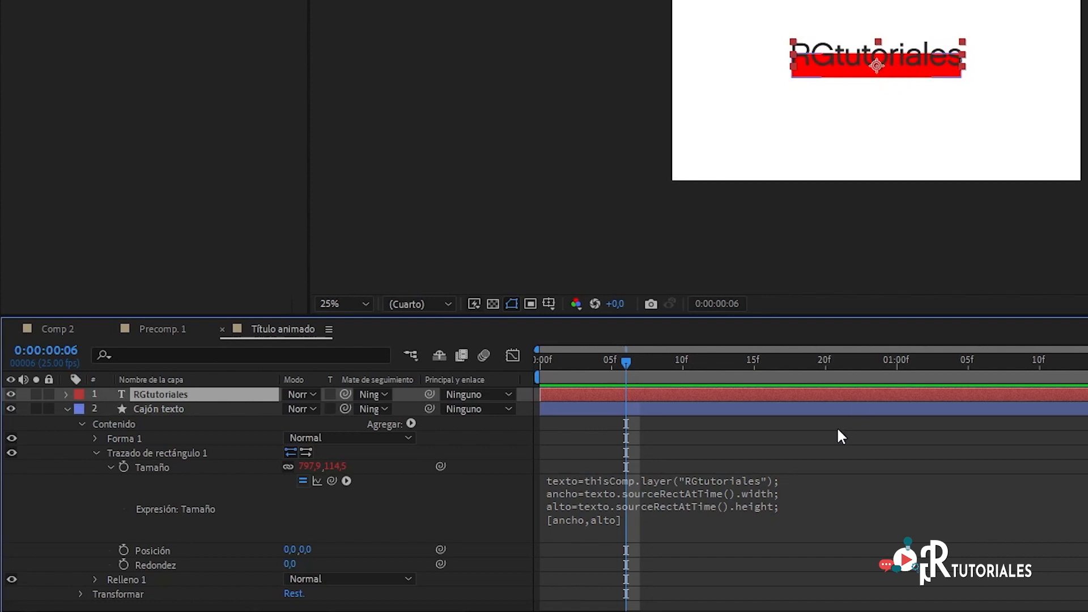
pyautogui.click(154, 549)
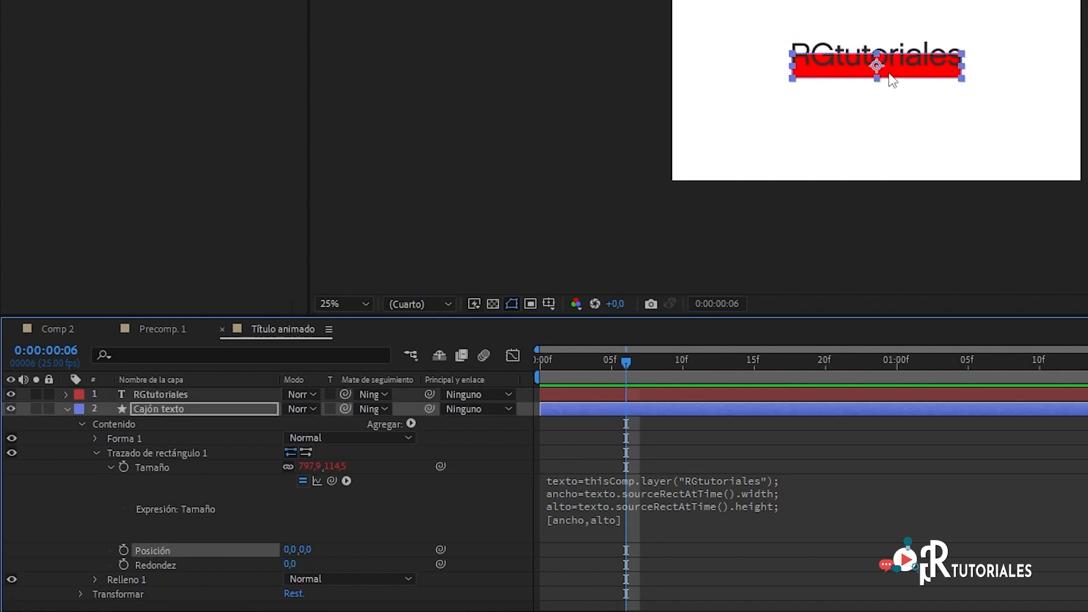
pyautogui.moveTo(894, 73)
pyautogui.mouseDown()
pyautogui.moveTo(896, 60)
pyautogui.moveTo(897, 79)
pyautogui.mouseUp()
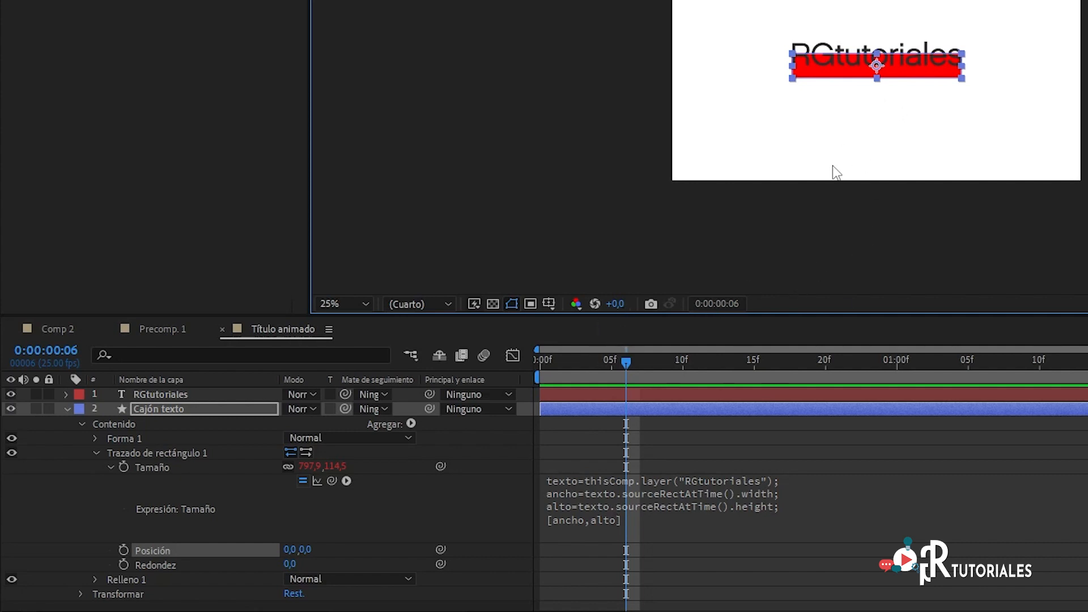
# Step: Add an expression to the rectangle path's Posición property, using a copy of the complete Tamaño expression
pyautogui.click(618, 492)
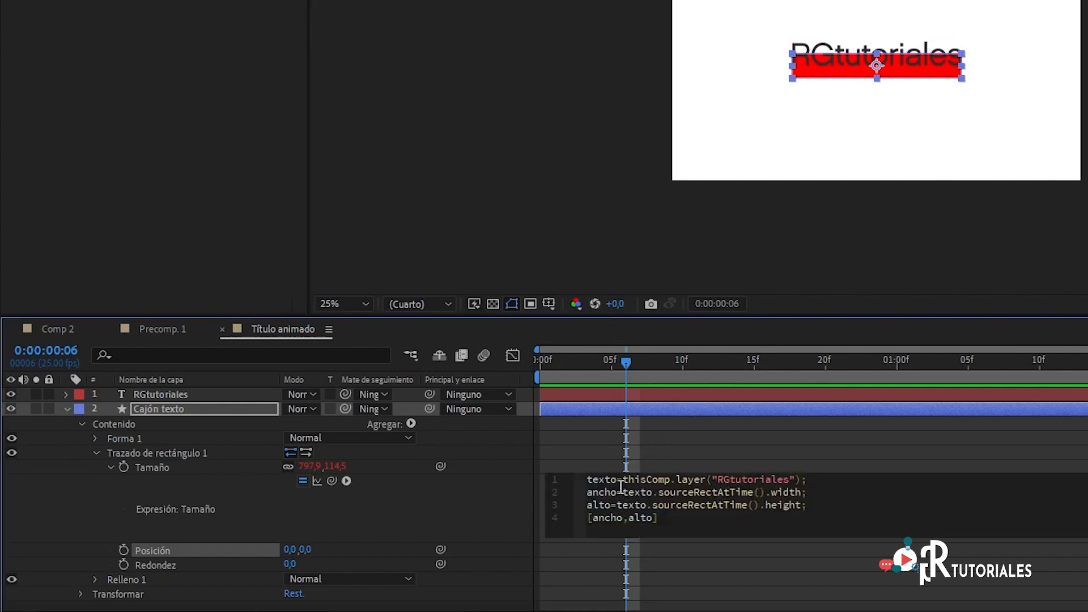
pyautogui.moveTo(599, 481); pyautogui.dragTo(683, 517)
pyautogui.hotkey('ctrl', 'c')
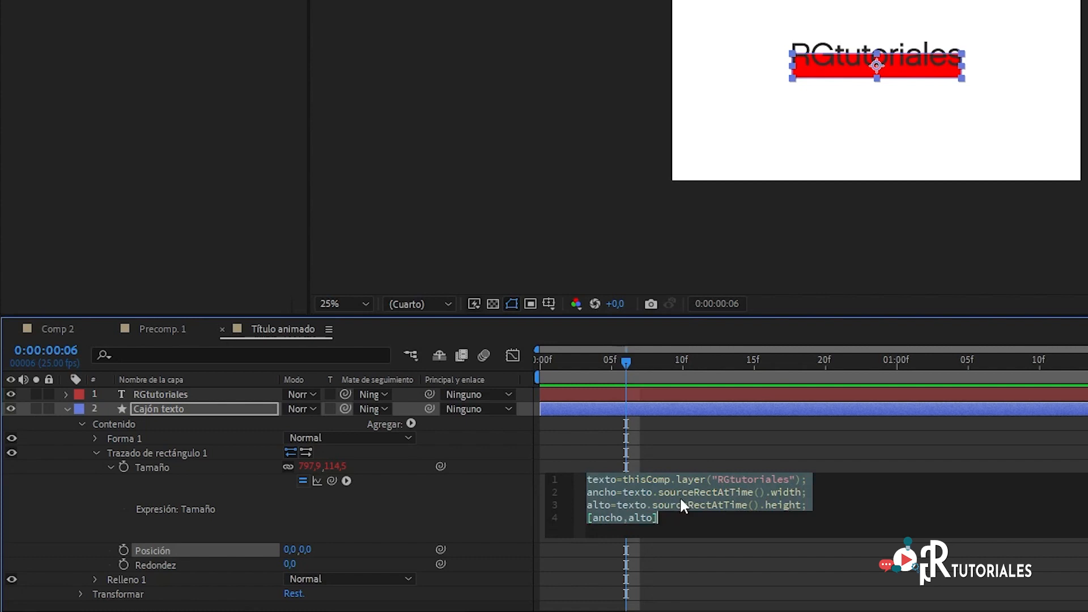
pyautogui.click(540, 363)
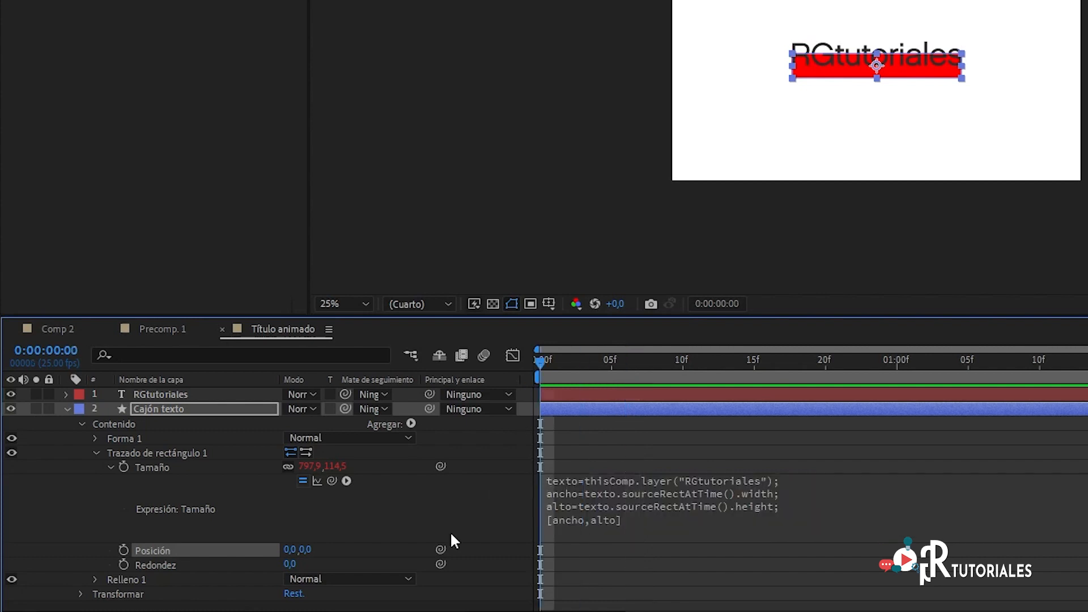
pyautogui.keyDown('alt'); pyautogui.click(123, 549); pyautogui.keyUp('alt')
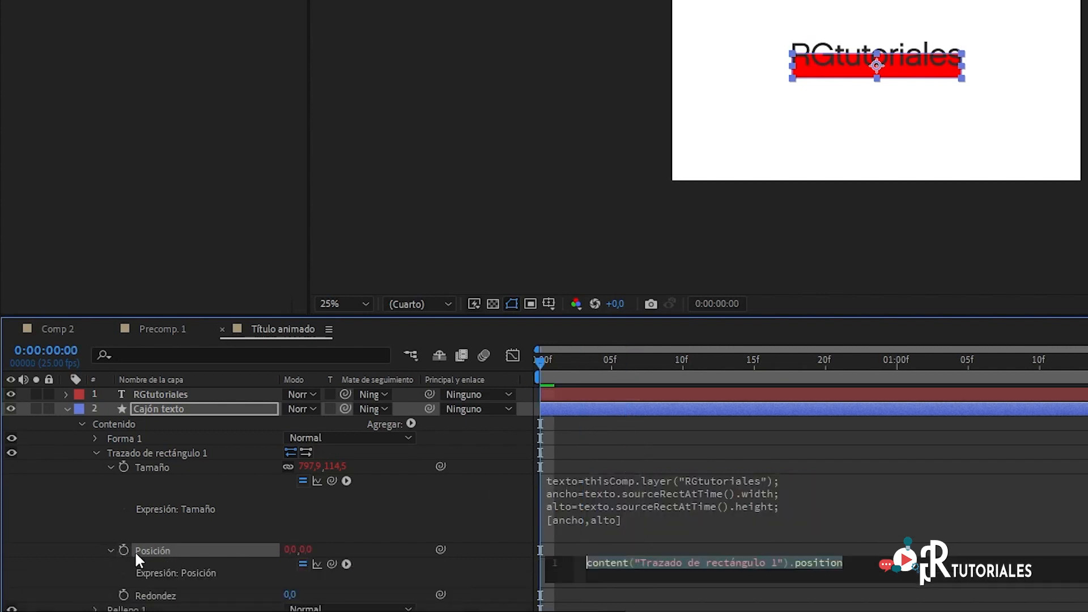
pyautogui.hotkey('ctrl', 'v')
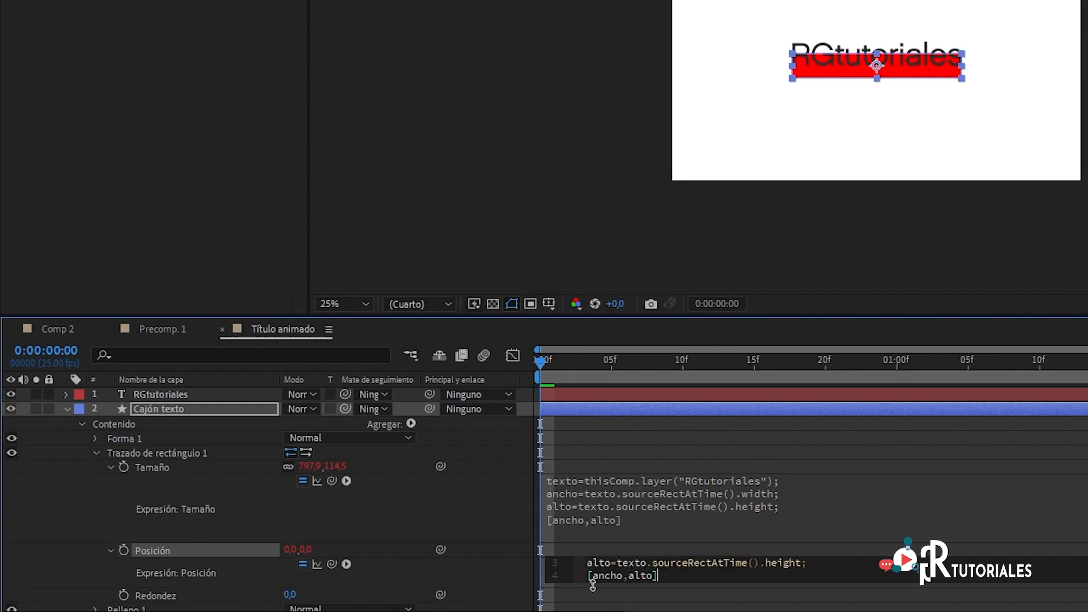
pyautogui.moveTo(579, 588); pyautogui.dragTo(577, 611)
pyautogui.scroll(-1, 701, 541)
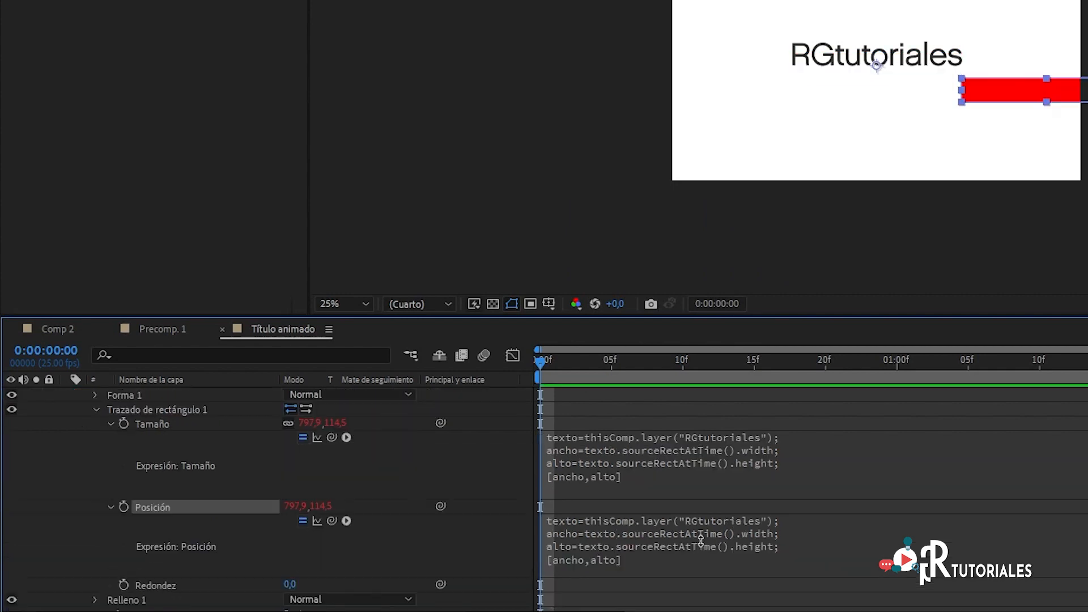
pyautogui.moveTo(542, 369); pyautogui.dragTo(569, 369)
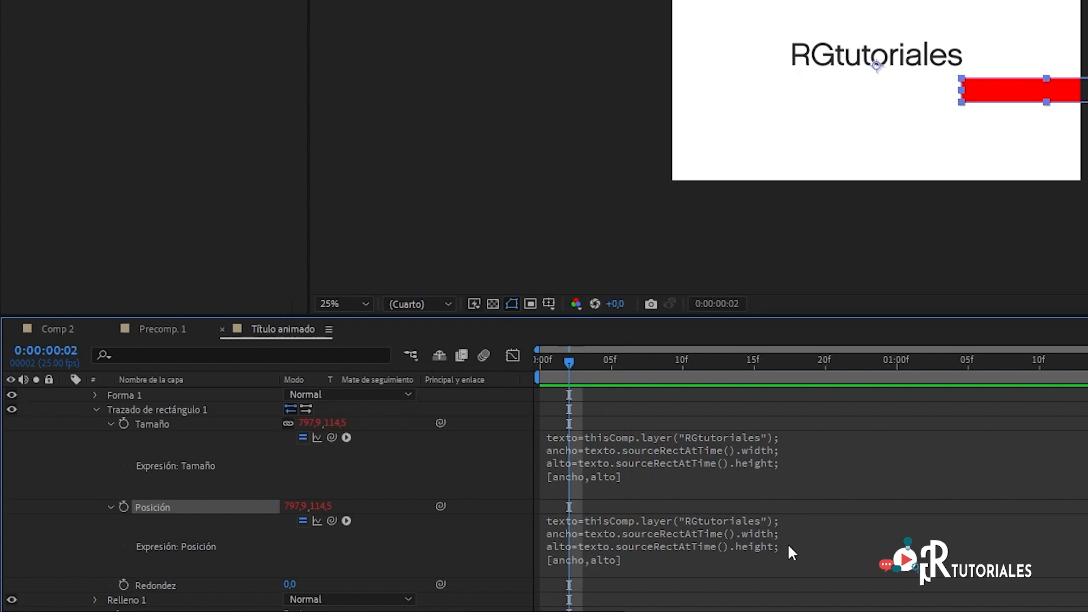
# Step: Append /2 to the width and height values in the Posición expression and apply it
pyautogui.click(801, 533)
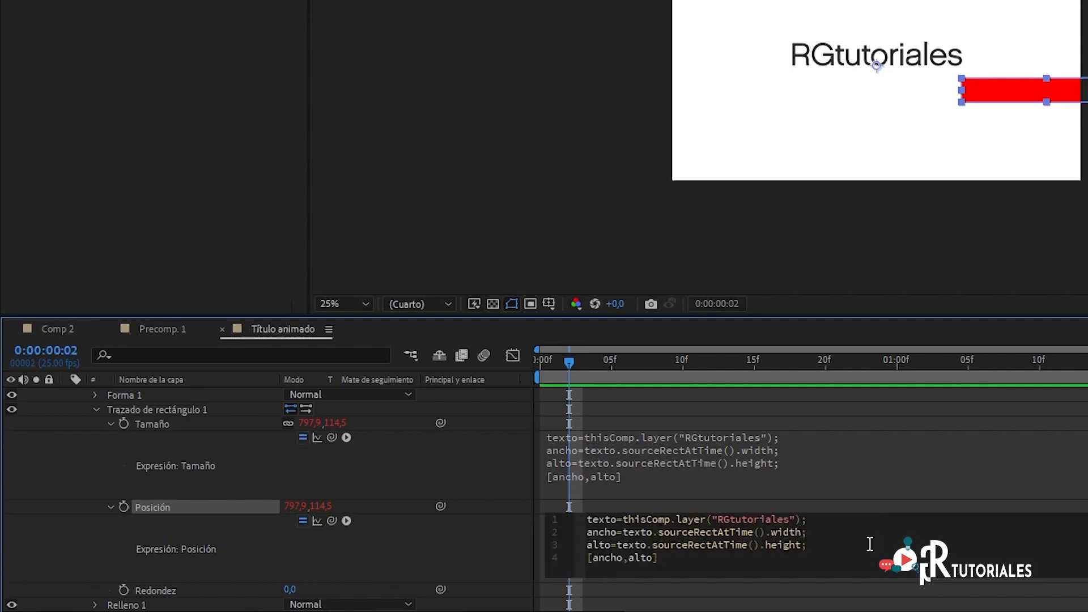
pyautogui.write('/2')
pyautogui.press('Down')
pyautogui.press('Left')
pyautogui.write('/2')
pyautogui.click(572, 362)
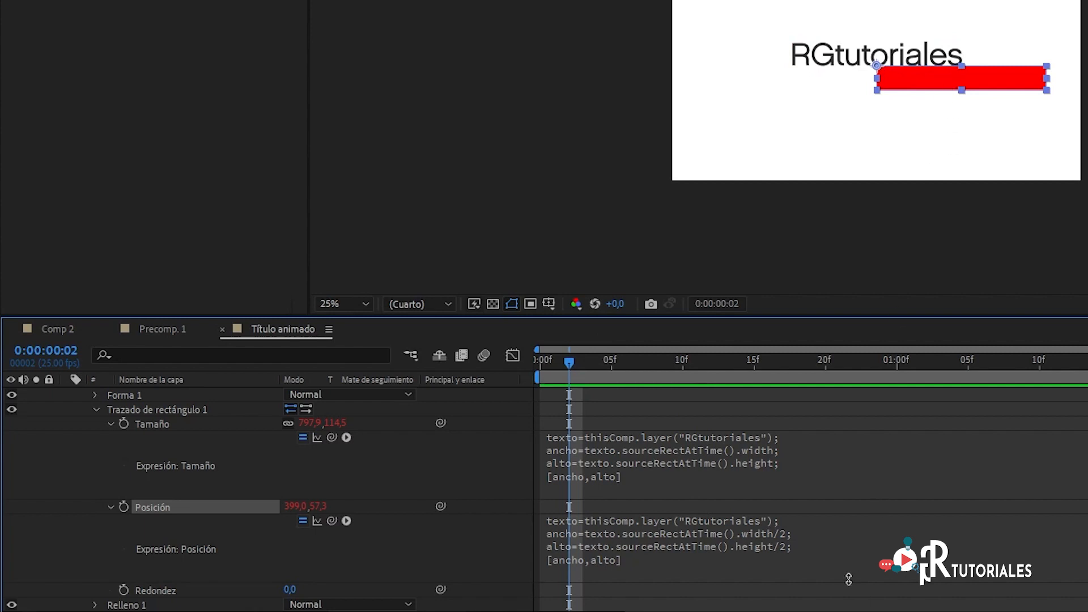
# Step: Add the line izquierda=texto.sourceRectAtTime().left; to the Posición expression below the alto variable
pyautogui.click(801, 543)
pyautogui.click(886, 541)
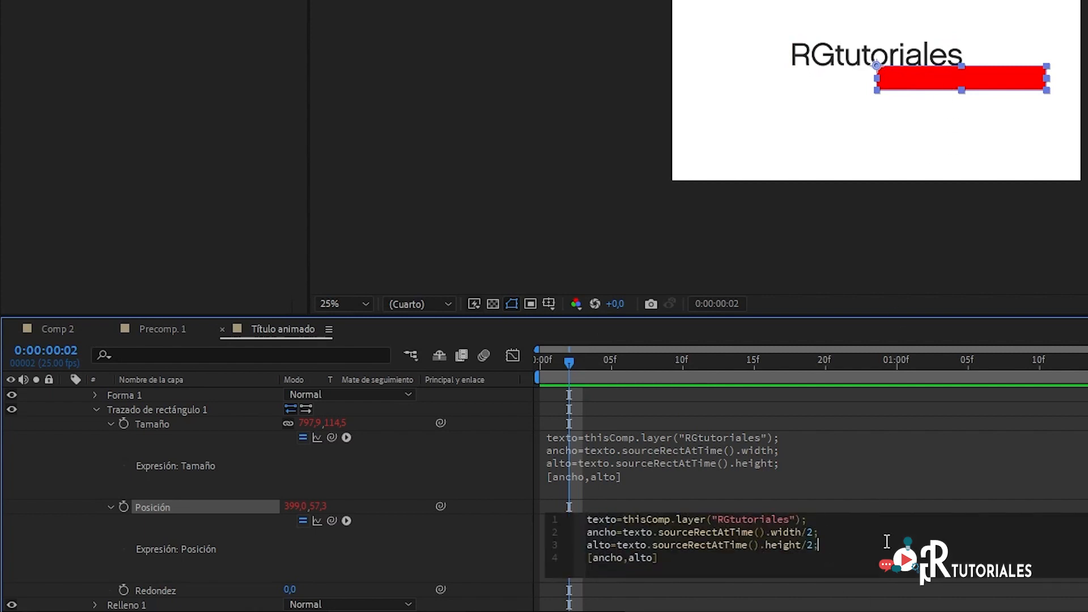
pyautogui.press('Return')
pyautogui.write('izquierda')
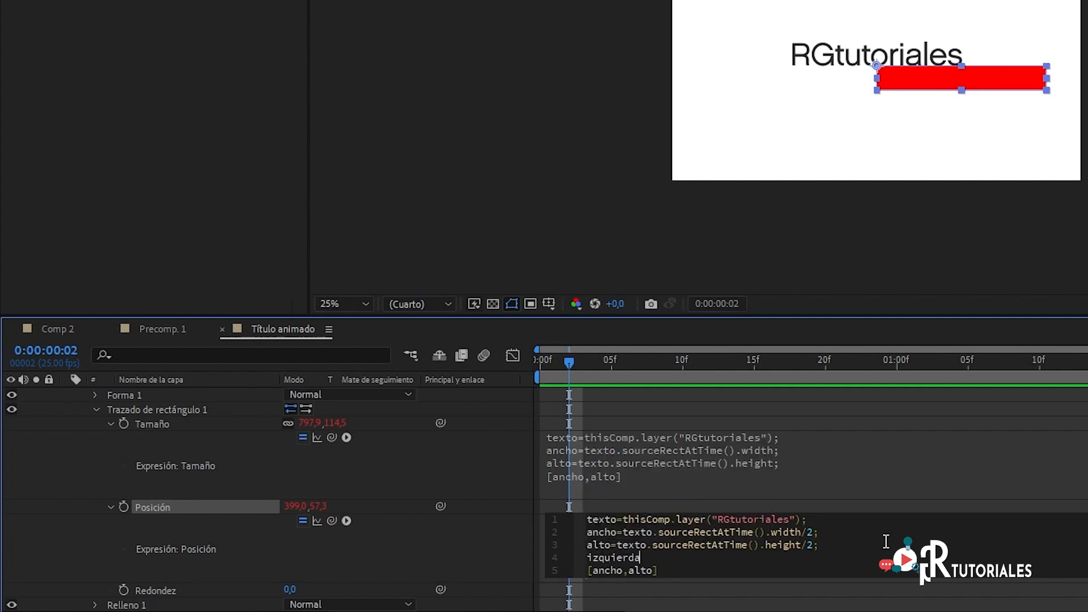
pyautogui.write('=texto')
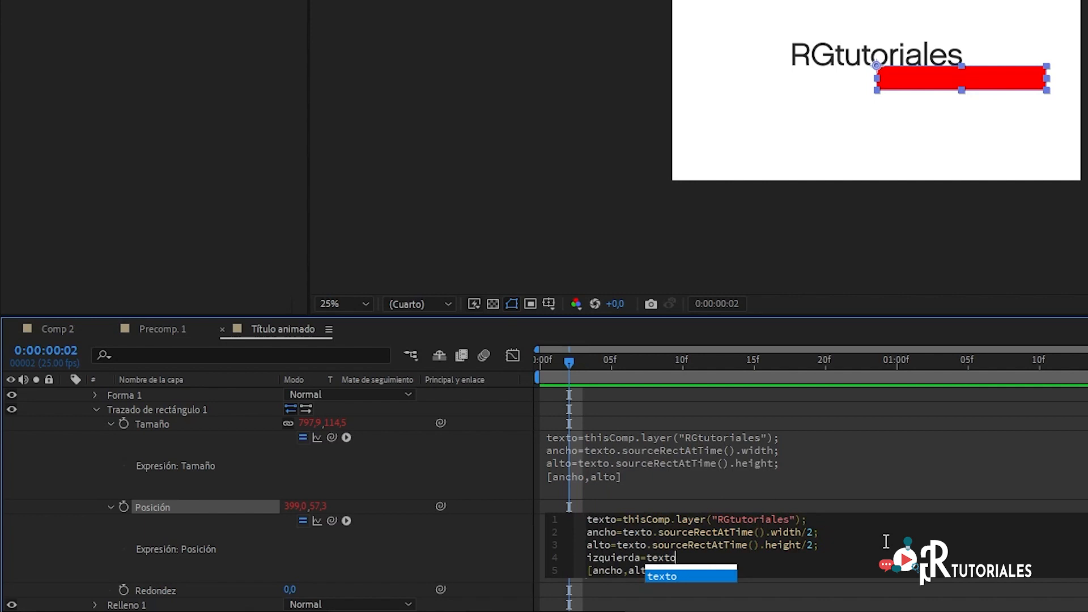
pyautogui.write('.')
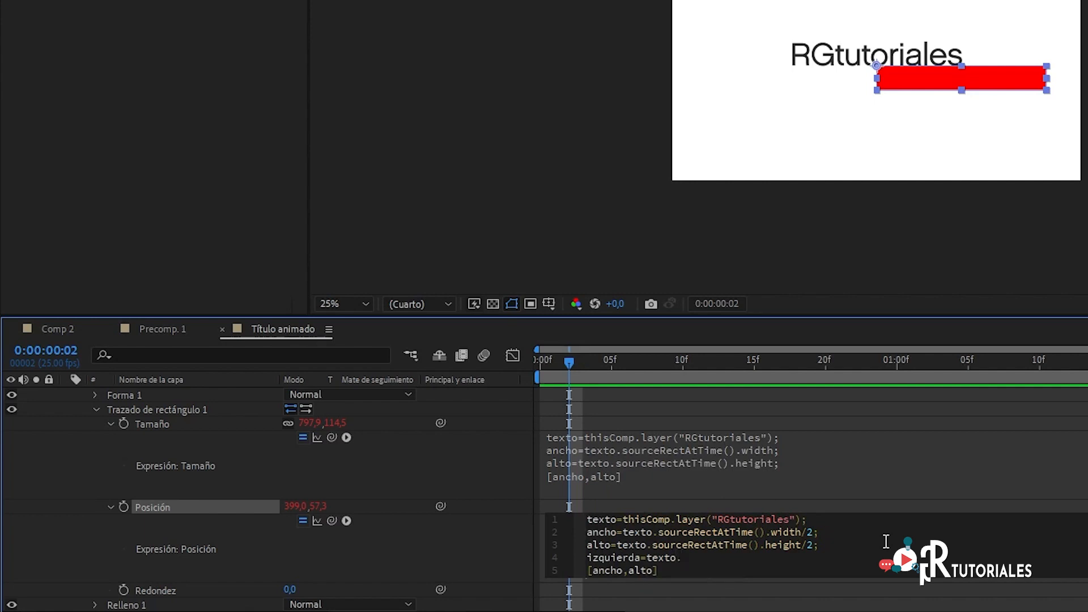
pyautogui.write('sou')
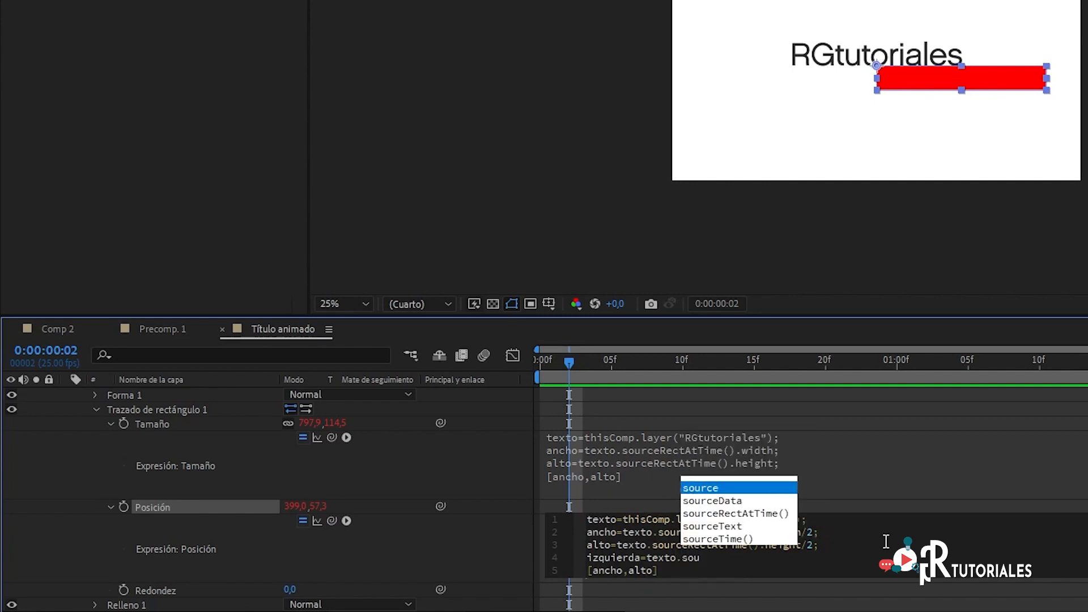
pyautogui.press('Down')
pyautogui.press('Down')
pyautogui.press('Return')
pyautogui.write('.')
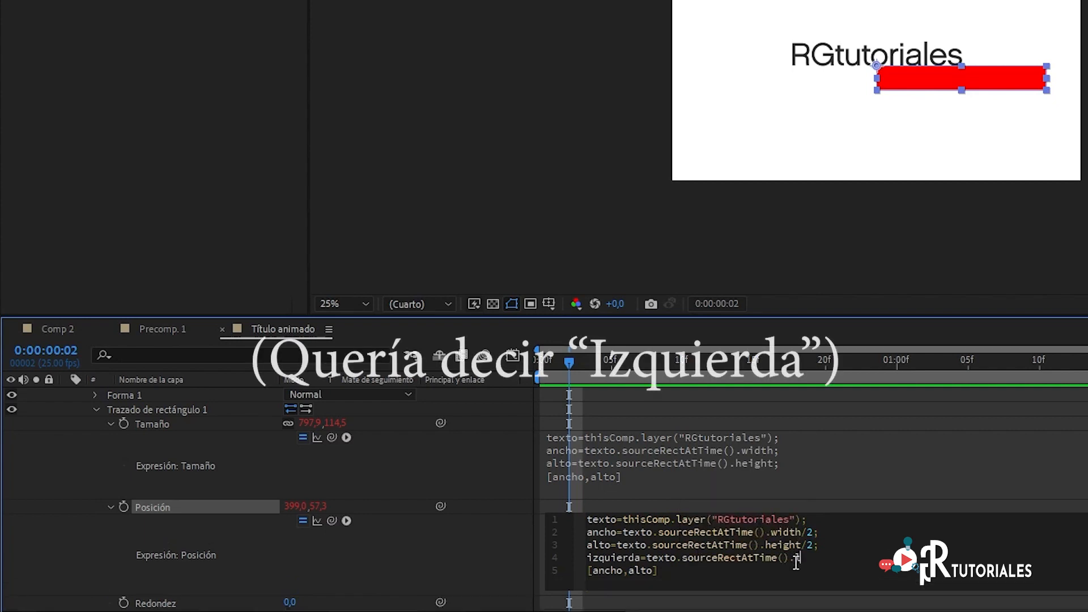
pyautogui.write('left;')
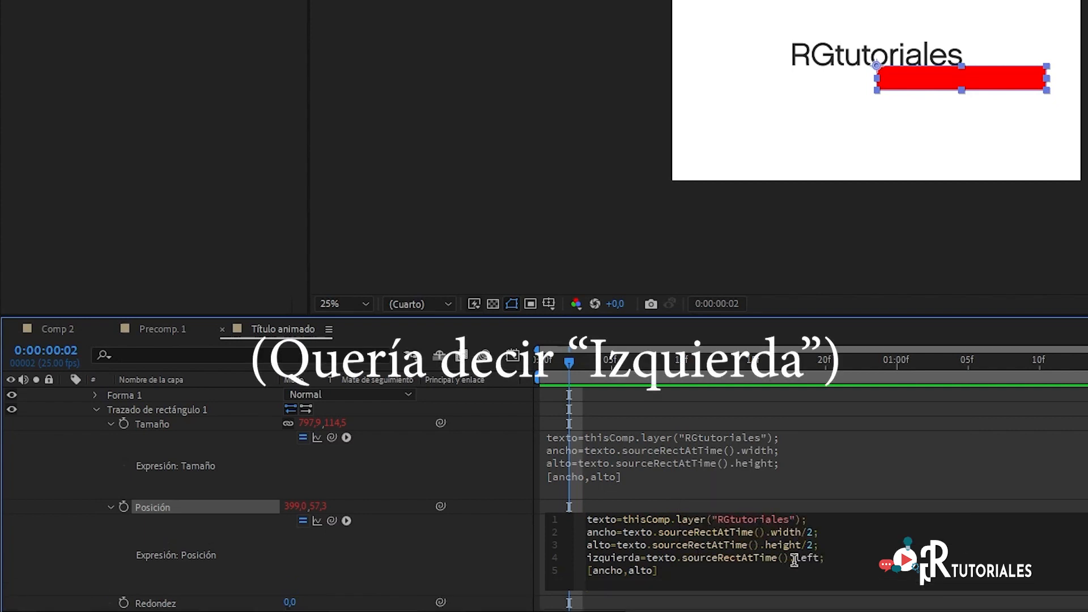
# Step: Add the line arriba=texto.sourceRectAtTime().top; below the izquierda variable and apply the Posición expression
pyautogui.press('Return')
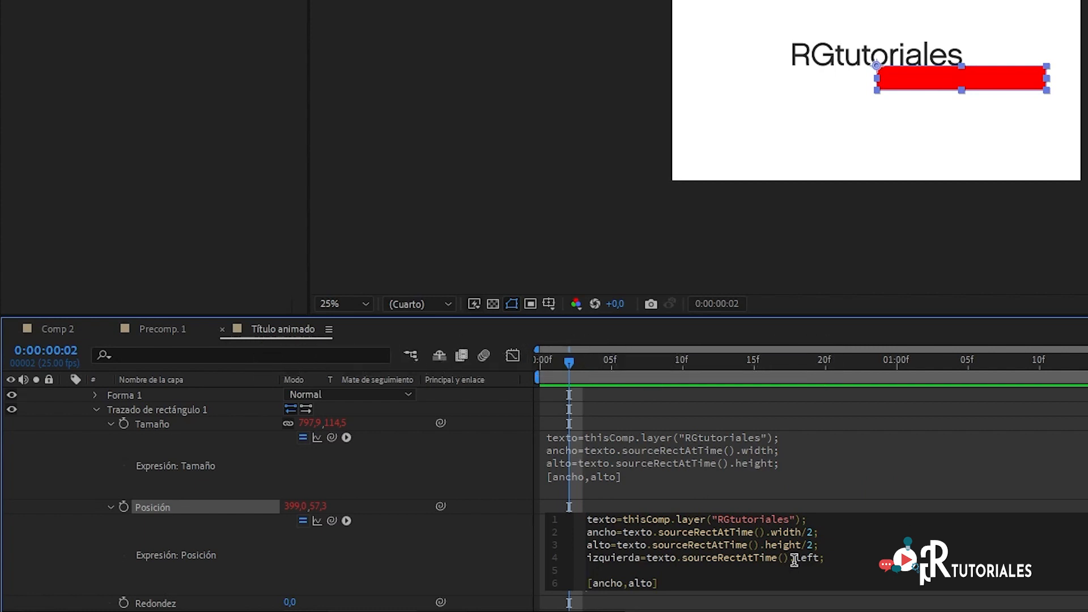
pyautogui.write('arriba=te')
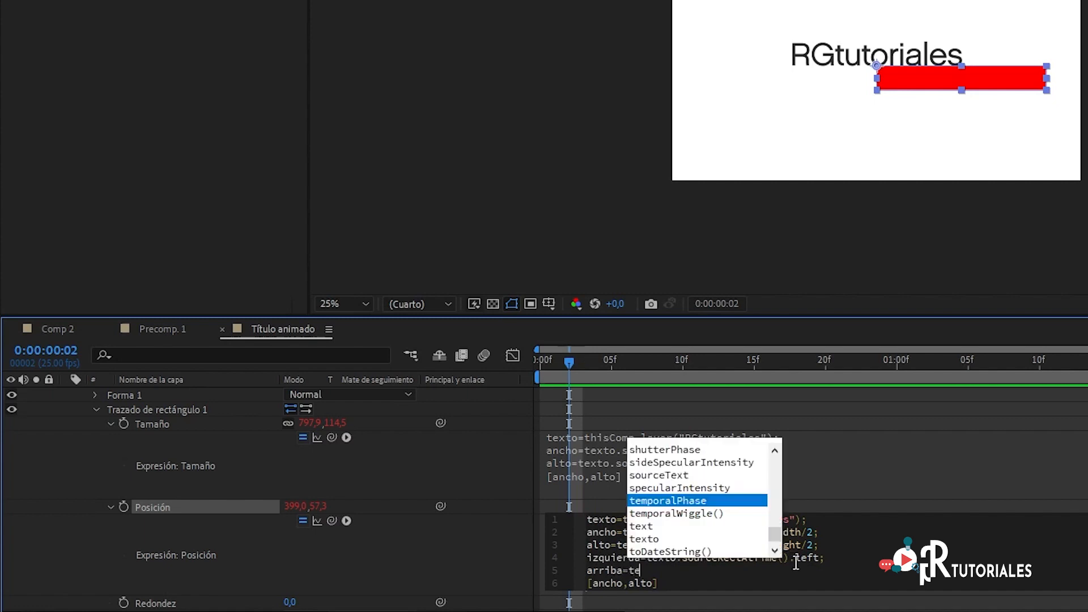
pyautogui.write('xto.')
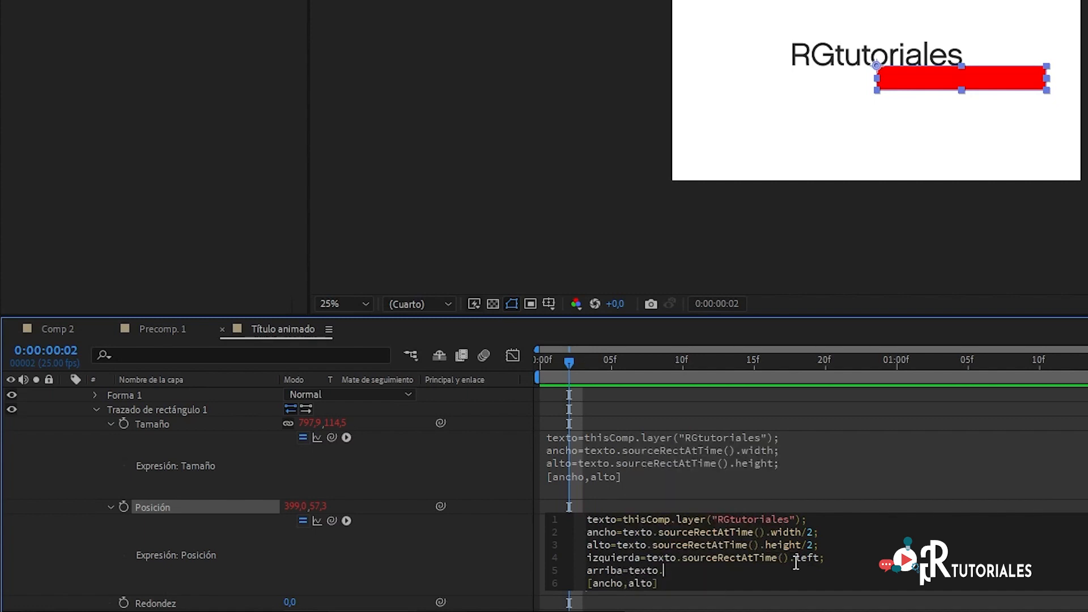
pyautogui.write('sourc')
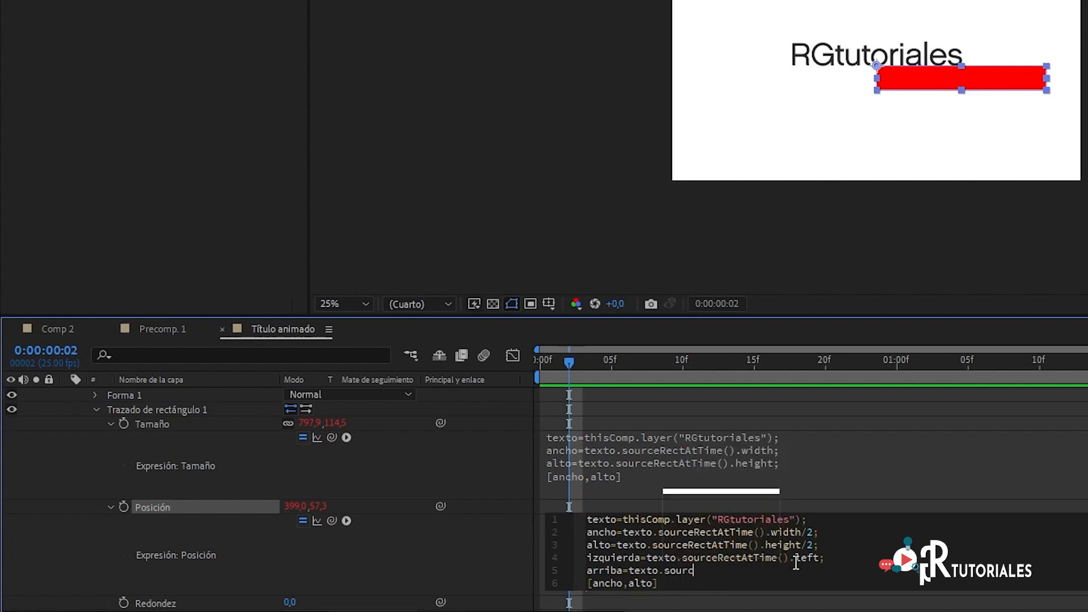
pyautogui.write('e')
pyautogui.press('Down')
pyautogui.press('Down')
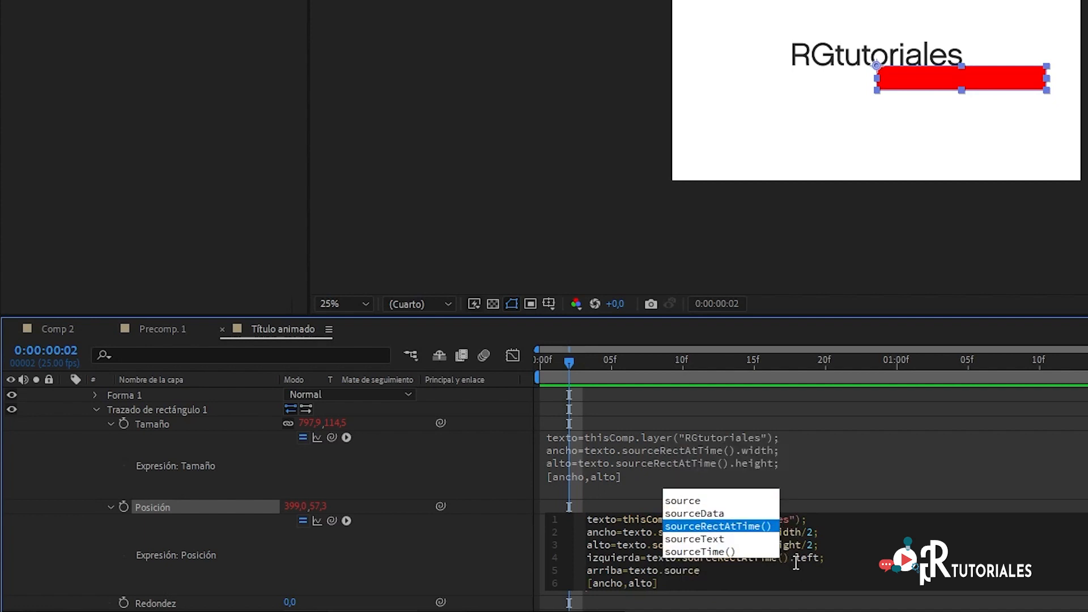
pyautogui.press('Return')
pyautogui.press('Right')
pyautogui.write('.to')
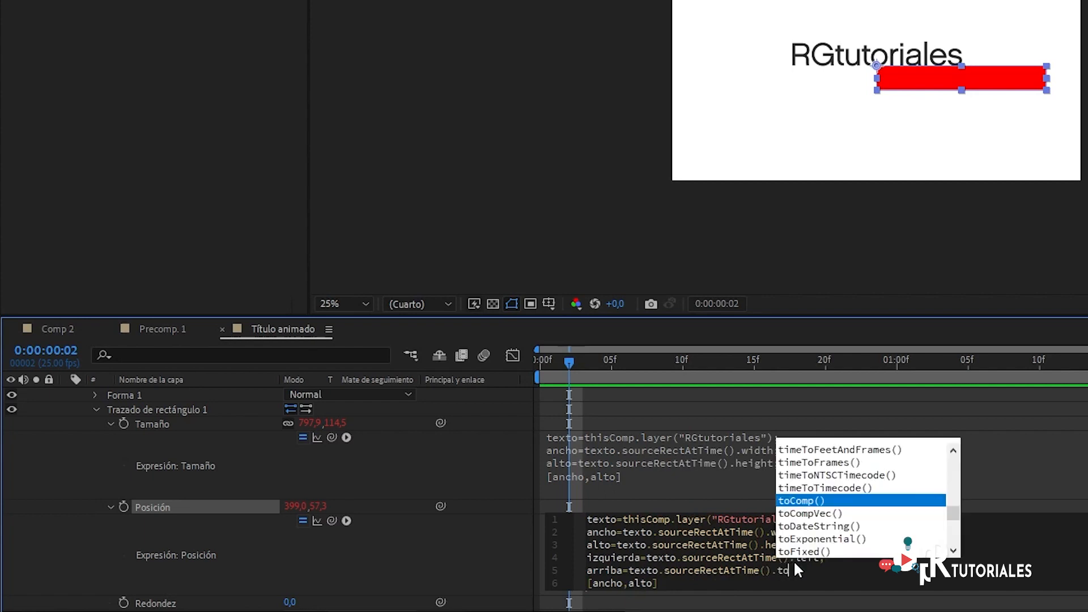
pyautogui.write('p;')
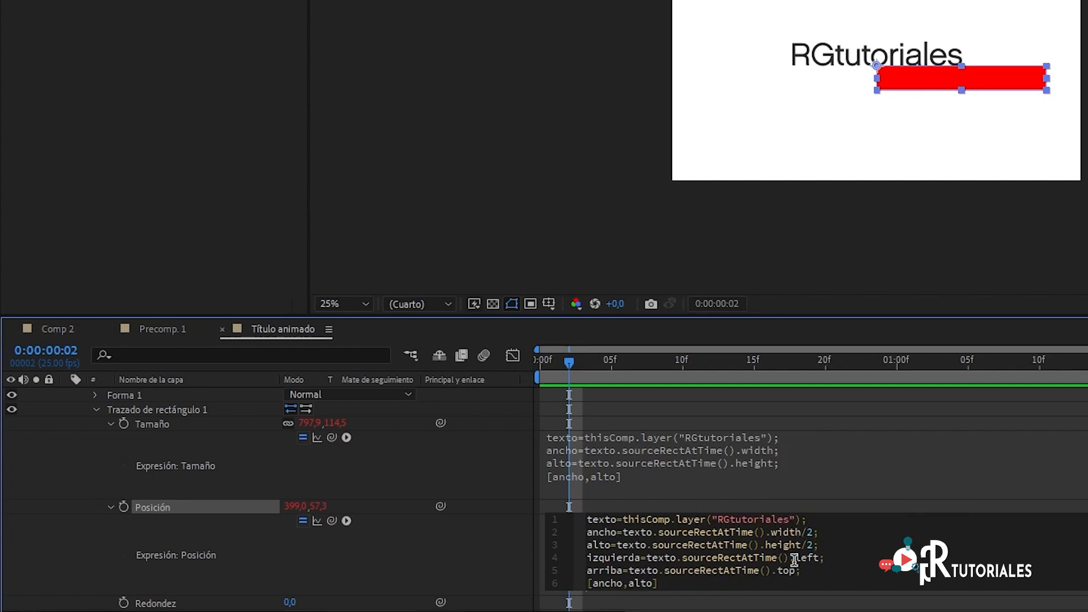
pyautogui.click(569, 360)
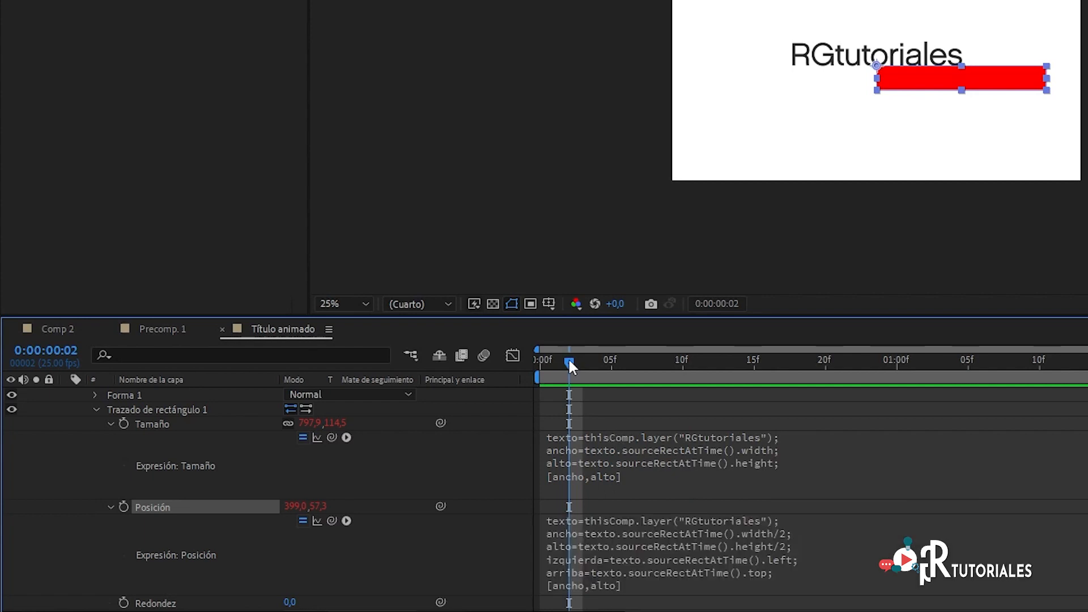
# Step: Change the Posición expression's output line to [ancho+izquierda,alto+arriba], apply it, and return the playhead to the first frame
pyautogui.scroll(-1, 766, 545)
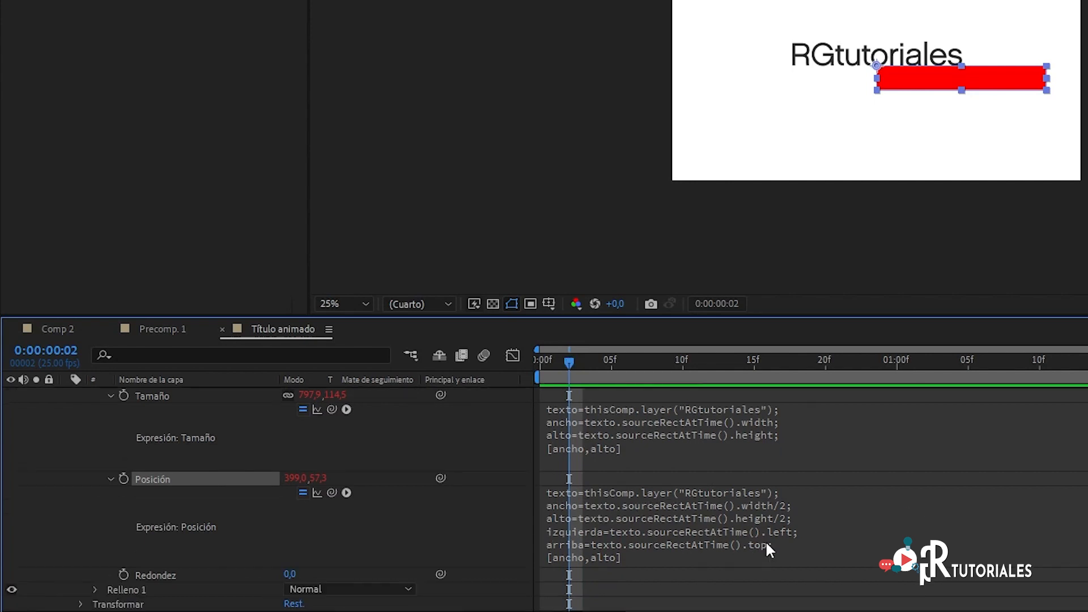
pyautogui.click(583, 555)
pyautogui.click(626, 555)
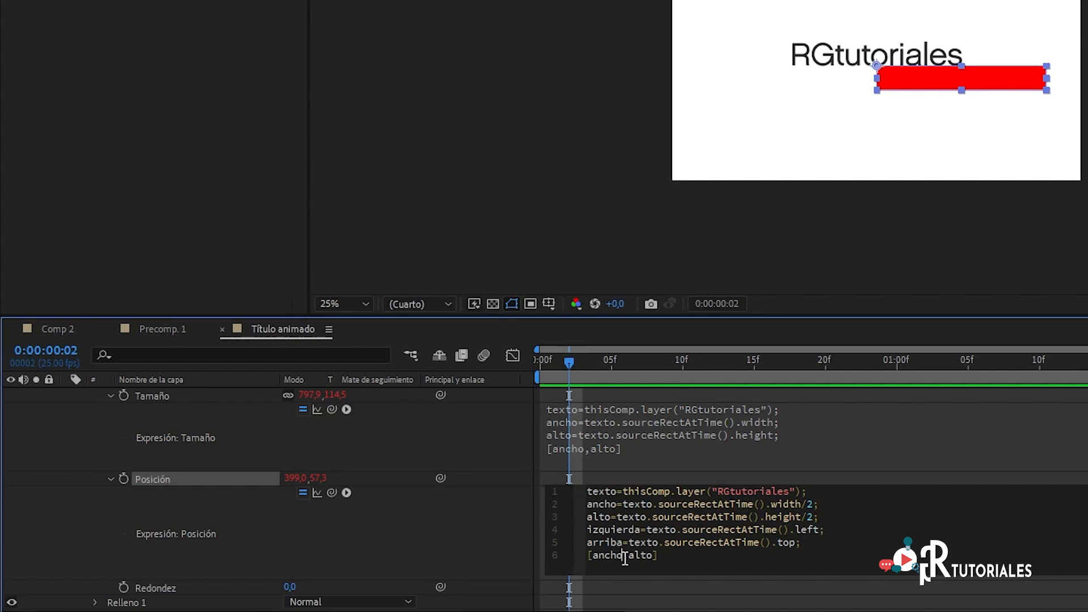
pyautogui.click(626, 559)
pyautogui.write('+izquierda,')
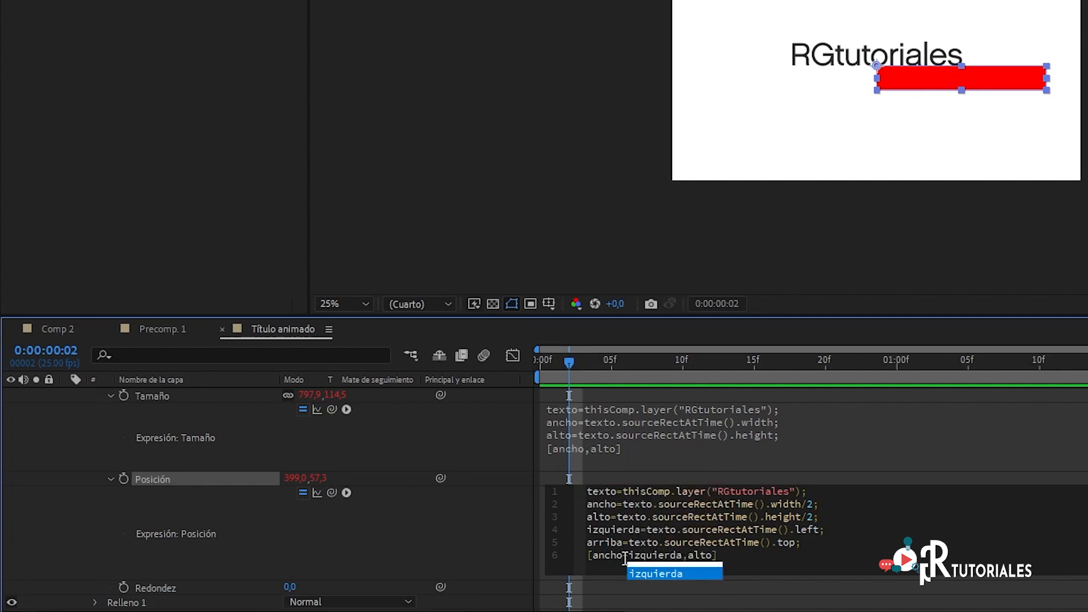
pyautogui.press('Right')
pyautogui.press('Right')
pyautogui.press('Right')
pyautogui.press('Right')
pyautogui.write('+arriba')
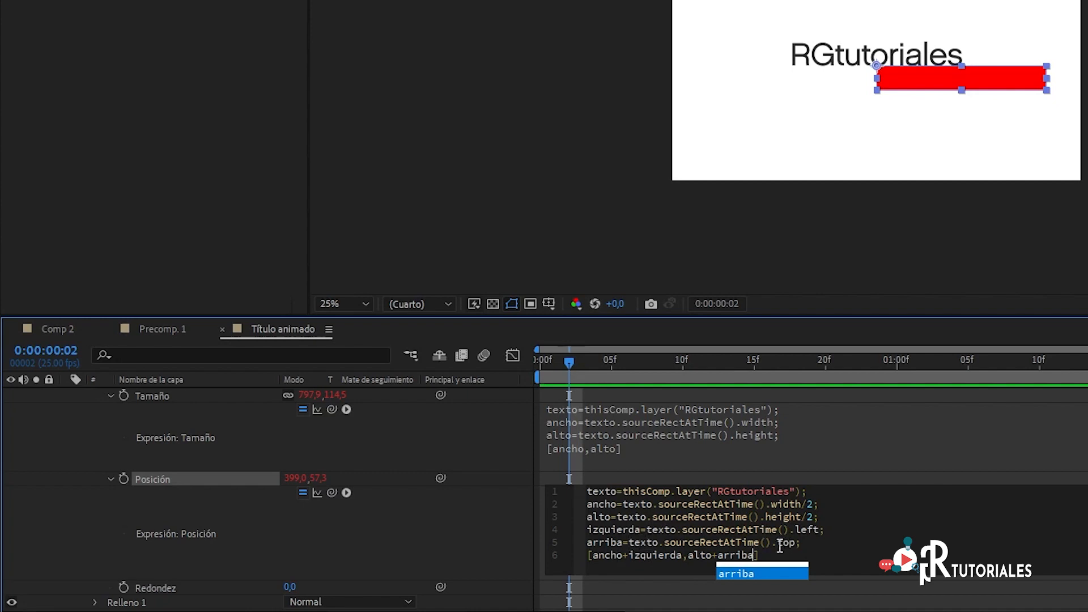
pyautogui.click(799, 542)
pyautogui.write(';')
pyautogui.click(566, 363)
pyautogui.moveTo(566, 363); pyautogui.dragTo(534, 374)
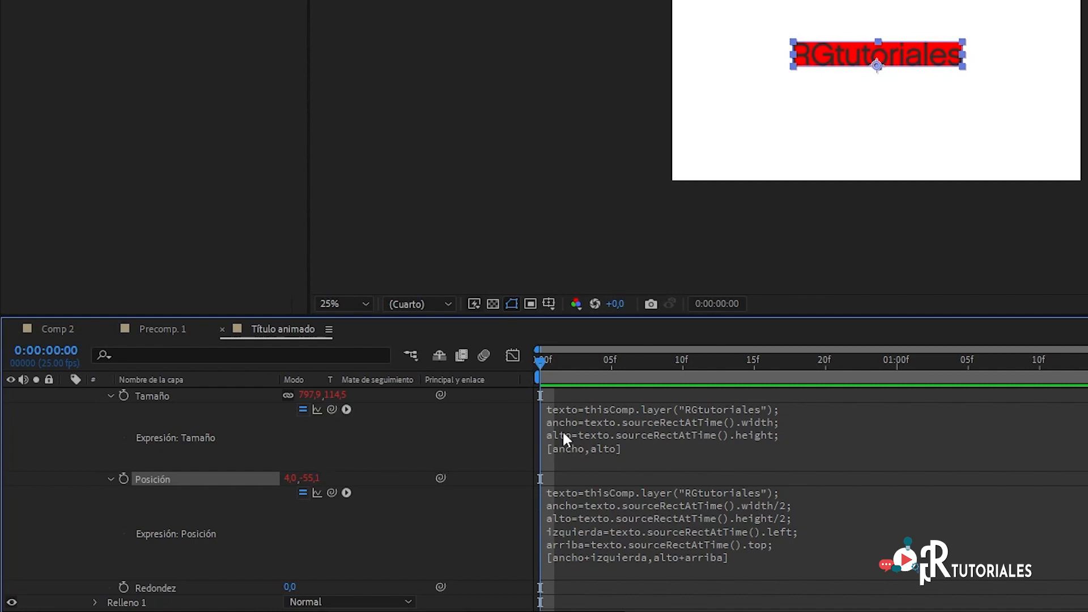
# Step: Replace the title layer's text with "Tutorial expresiones" to test the box's automatic fit
pyautogui.click(773, 151)
pyautogui.scroll(3, 276, 470)
pyautogui.click(160, 394)
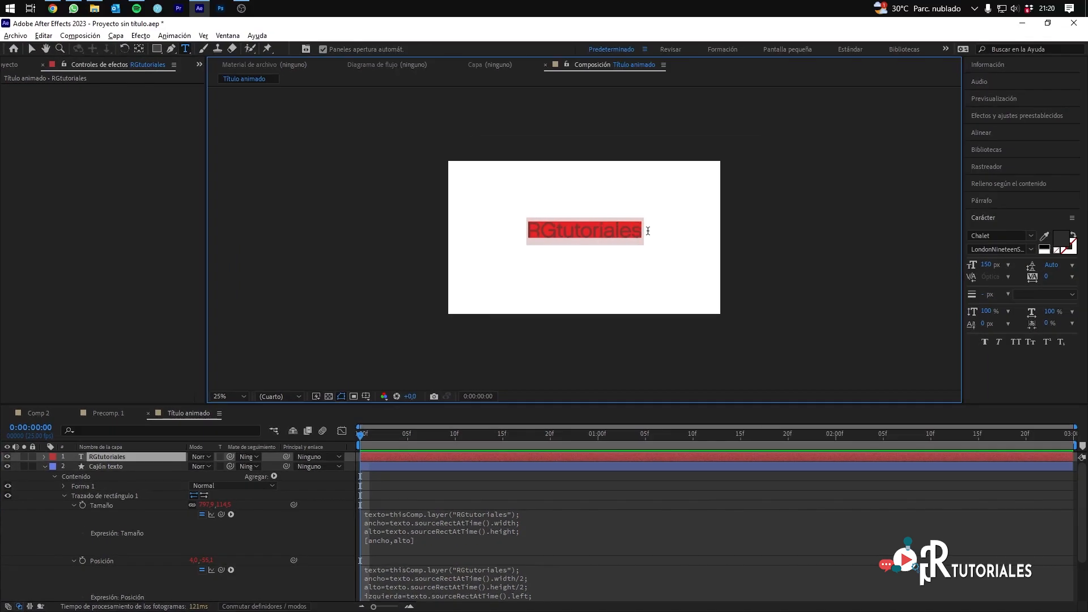
pyautogui.moveTo(643, 230); pyautogui.dragTo(505, 230)
pyautogui.write('Tu')
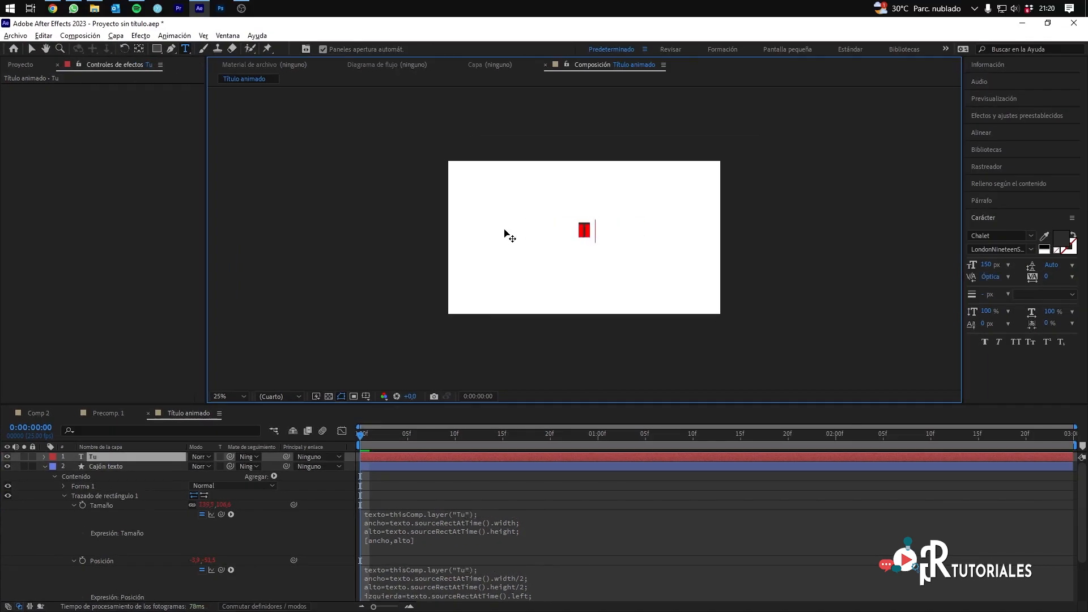
pyautogui.write('torial expresiones')
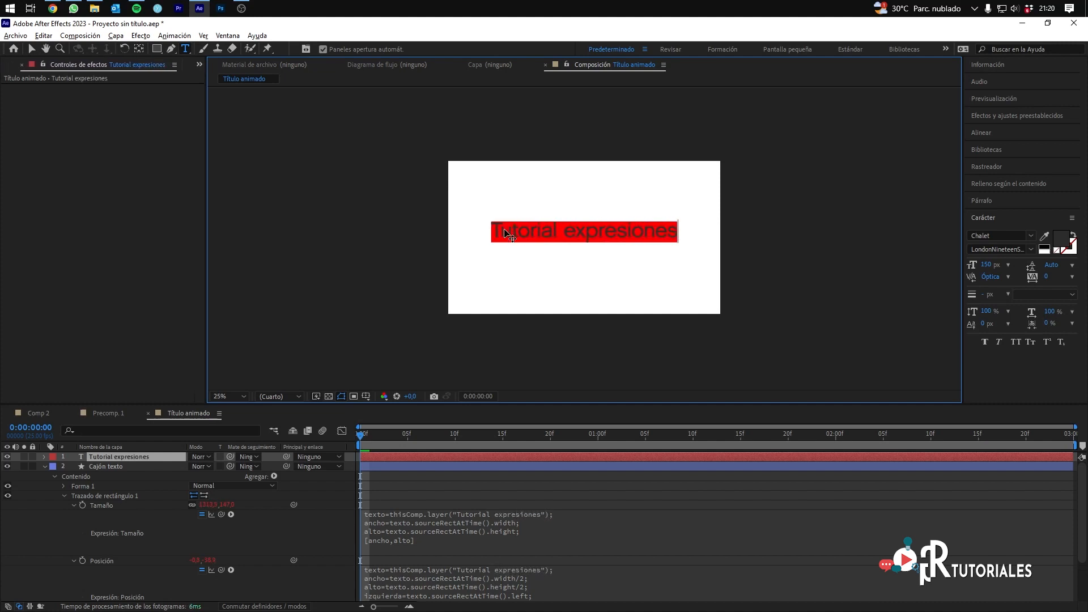
pyautogui.moveTo(364, 442)
pyautogui.mouseDown()
pyautogui.moveTo(501, 442)
pyautogui.moveTo(361, 442)
pyautogui.mouseUp()
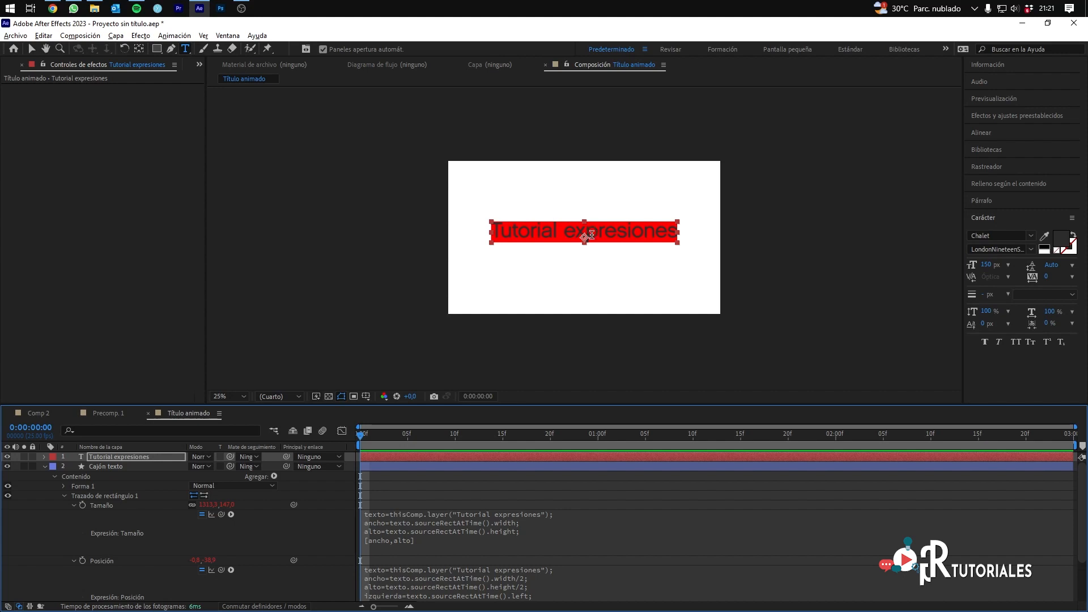
# Step: Check the reference title in Precomp. 1, return to Título animado, and multiply the width by 1.2 in the Tamaño expression
pyautogui.click(107, 415)
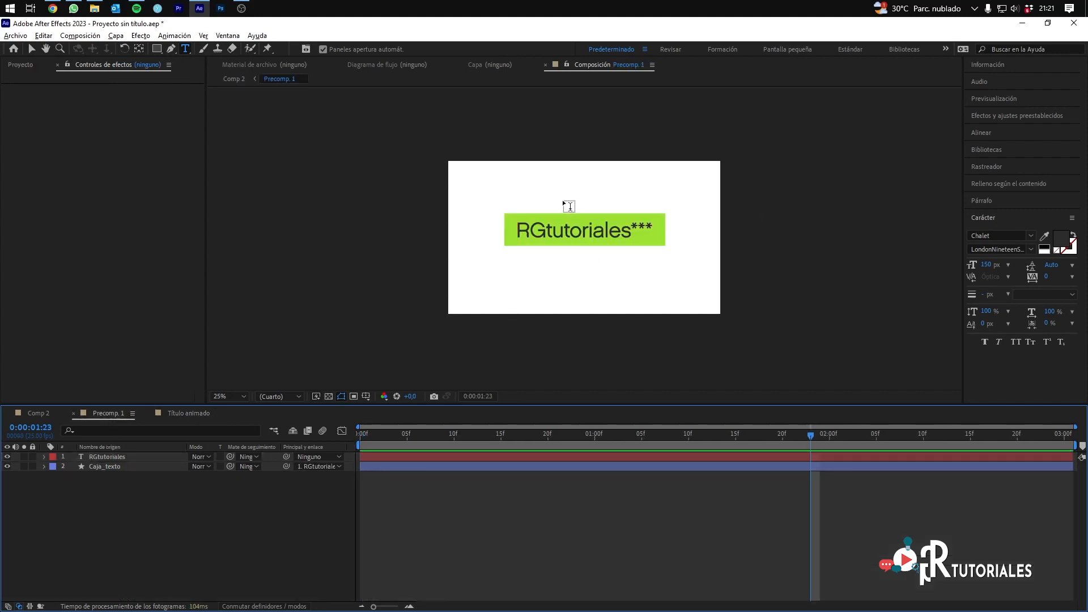
pyautogui.click(175, 413)
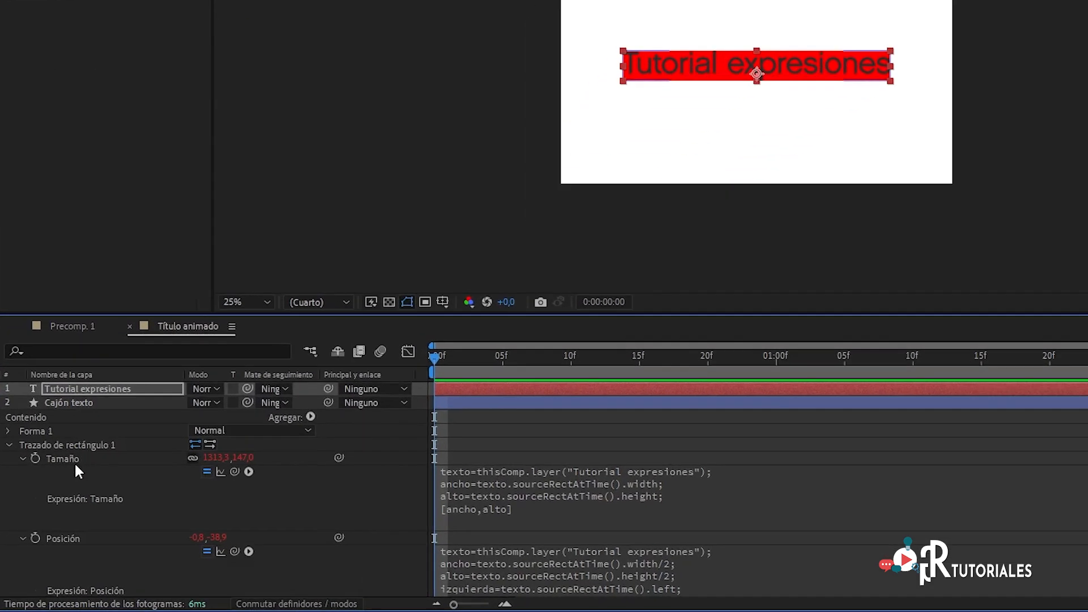
pyautogui.click(632, 491)
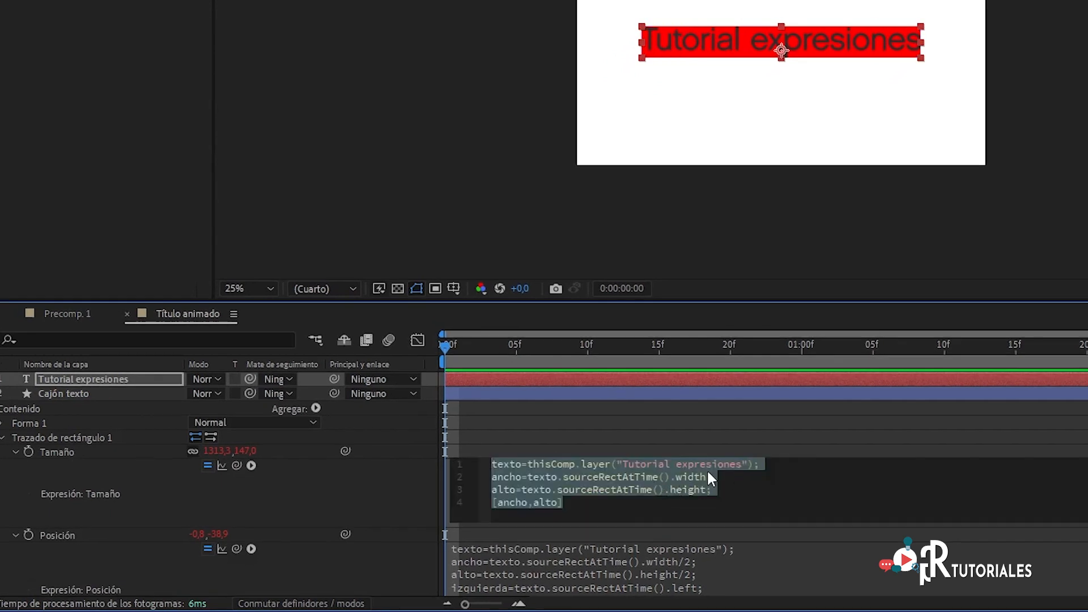
pyautogui.click(708, 482)
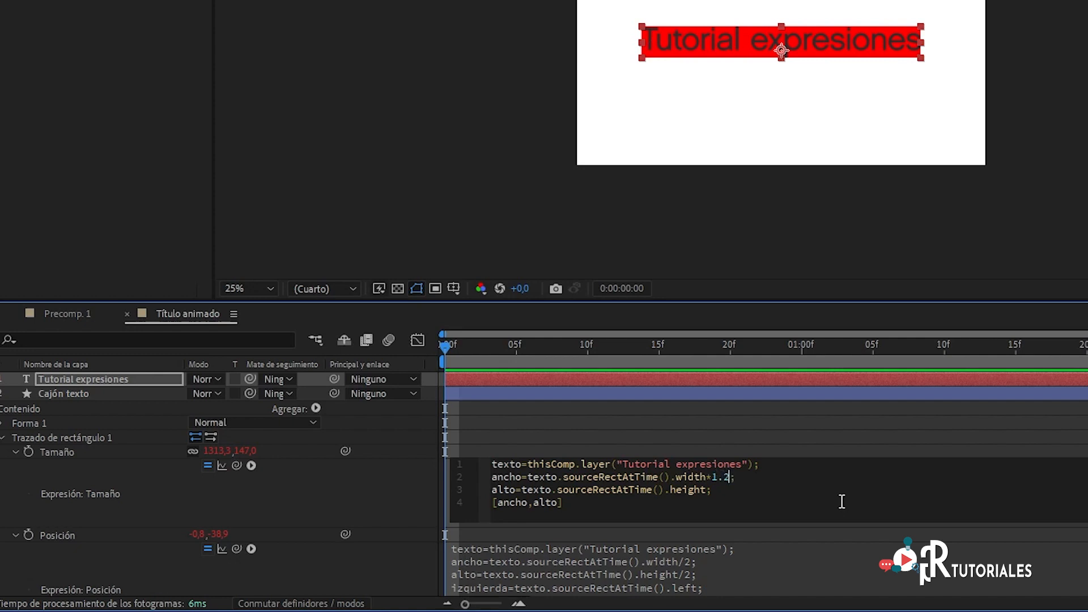
pyautogui.click(429, 347)
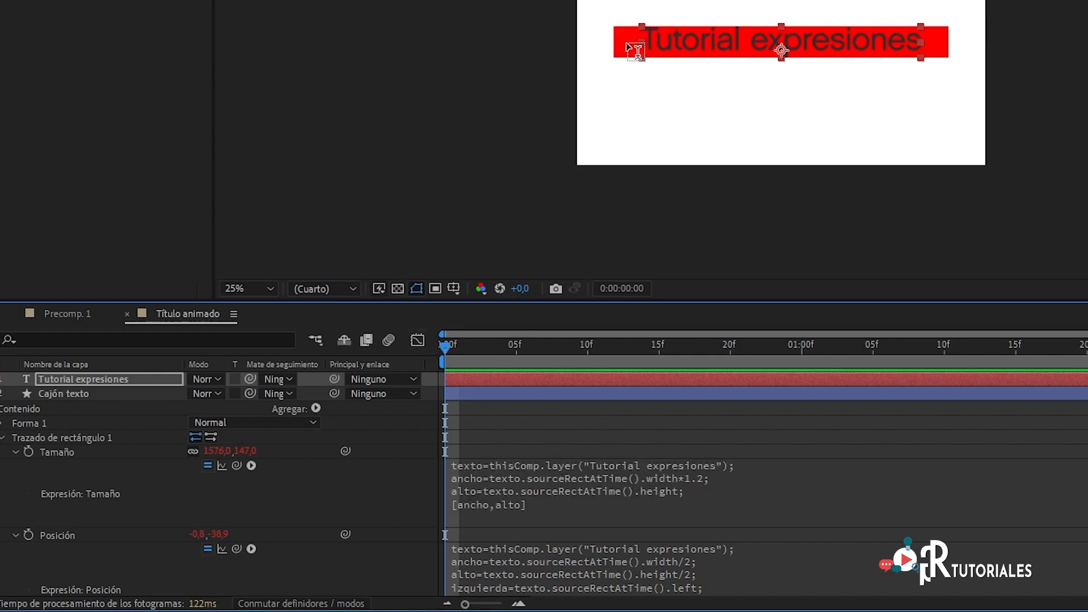
# Step: Multiply the height by 2 in the alto line of the Tamaño expression and apply it
pyautogui.click(670, 489)
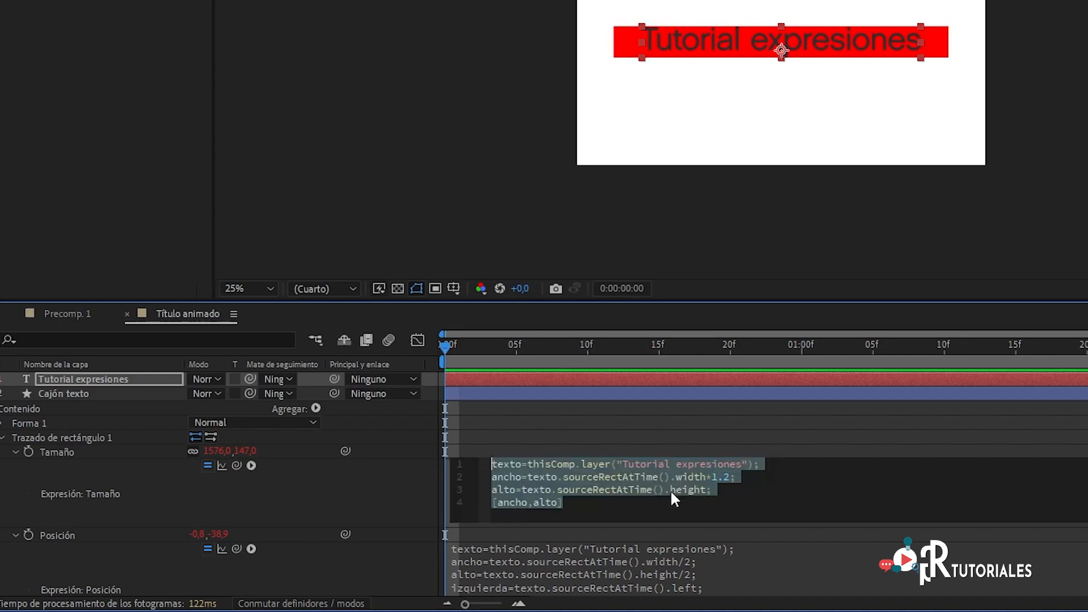
pyautogui.click(704, 490)
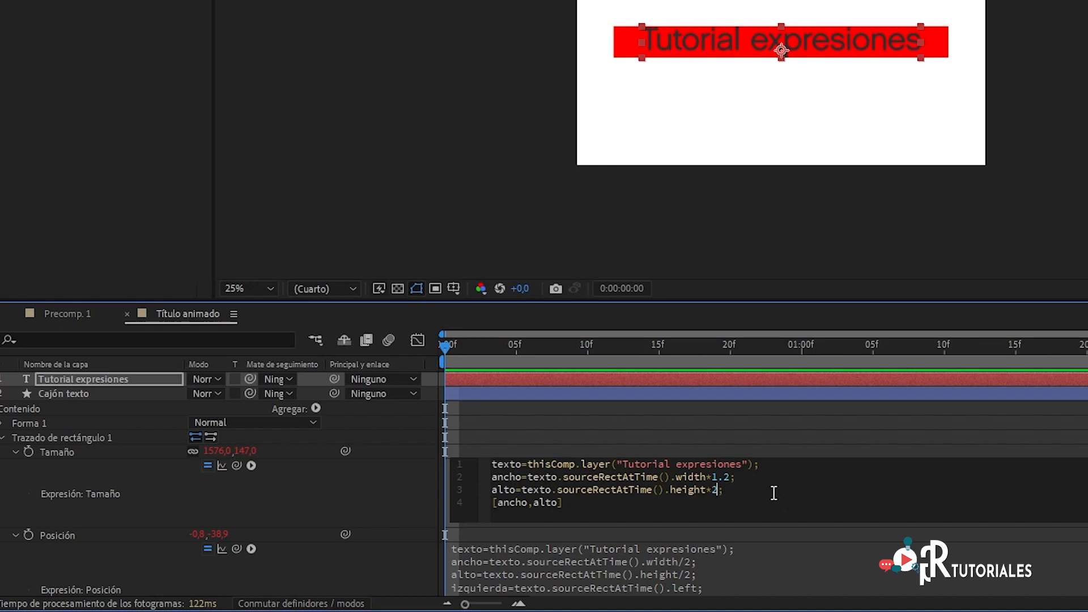
pyautogui.click(449, 349)
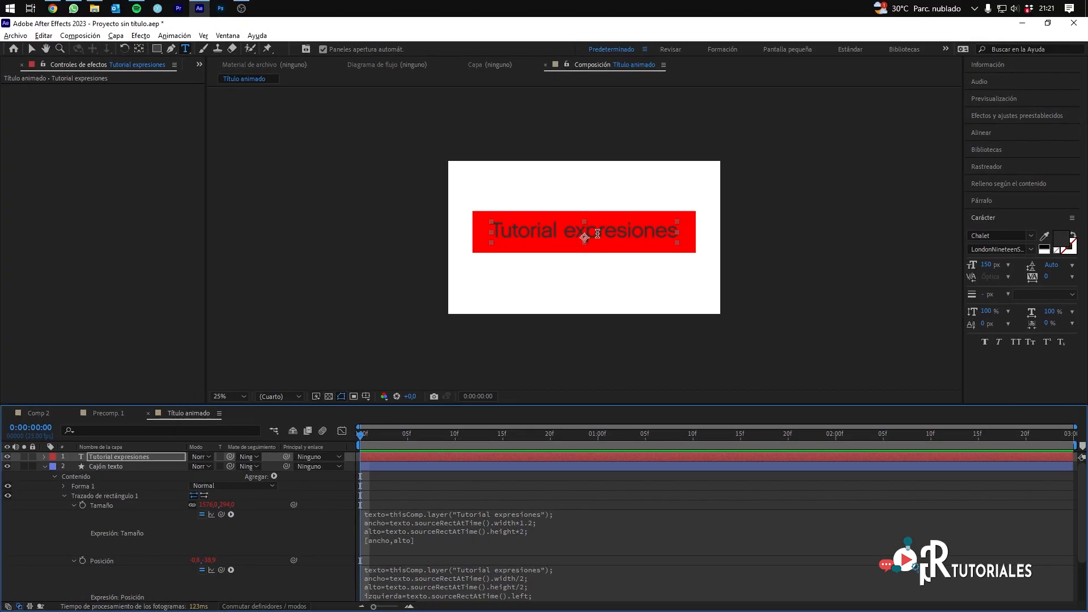
# Step: Delete the word "expresiones" from the title text, keeping only "Tutorial"
pyautogui.click(599, 229)
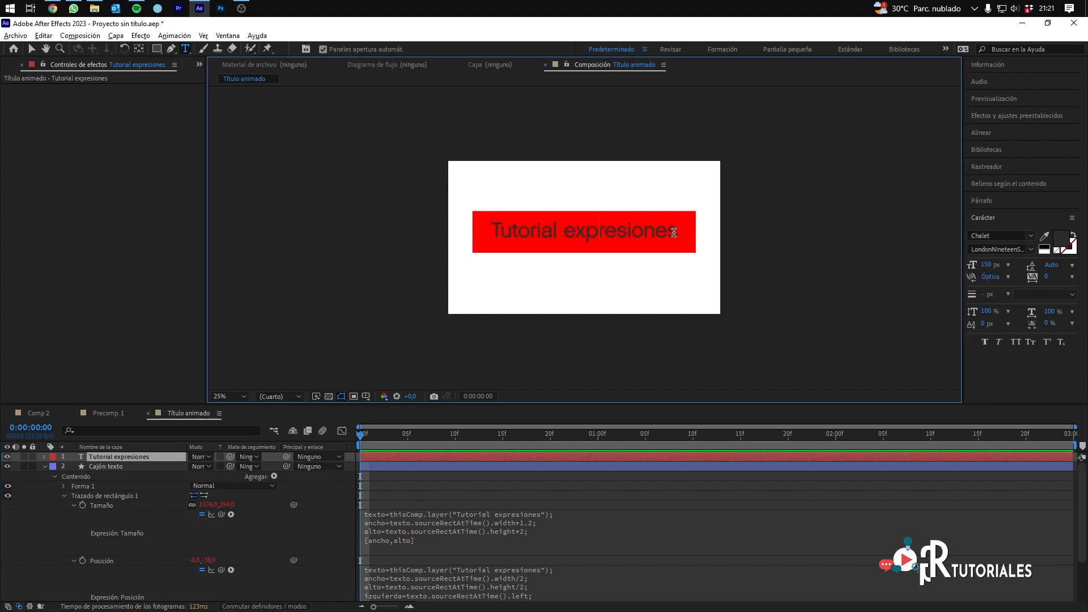
pyautogui.moveTo(675, 232); pyautogui.dragTo(561, 231)
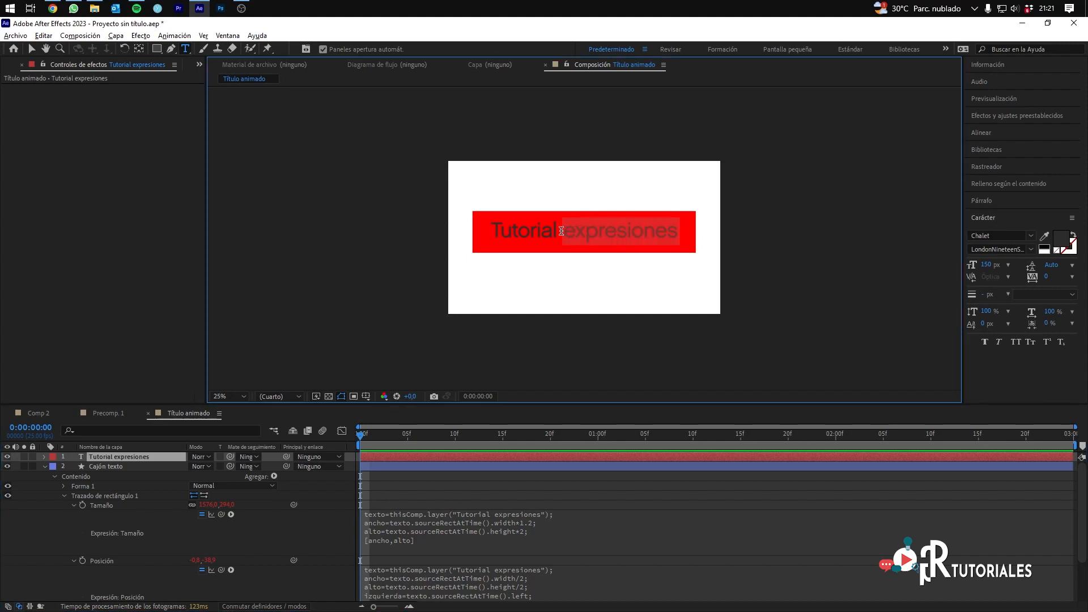
pyautogui.press('BackSpace')
pyautogui.press('BackSpace')
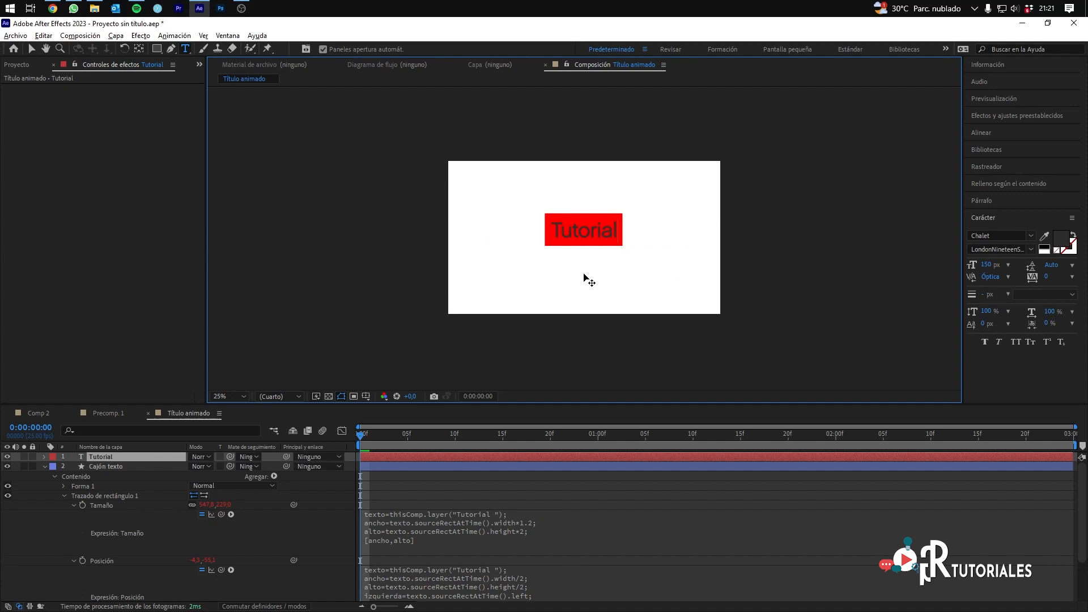
# Step: Check the animation of the reference title in Precomp. 1 by scrubbing its opening, and return to Título animado
pyautogui.moveTo(362, 439)
pyautogui.mouseDown()
pyautogui.moveTo(464, 440)
pyautogui.moveTo(360, 443)
pyautogui.mouseUp()
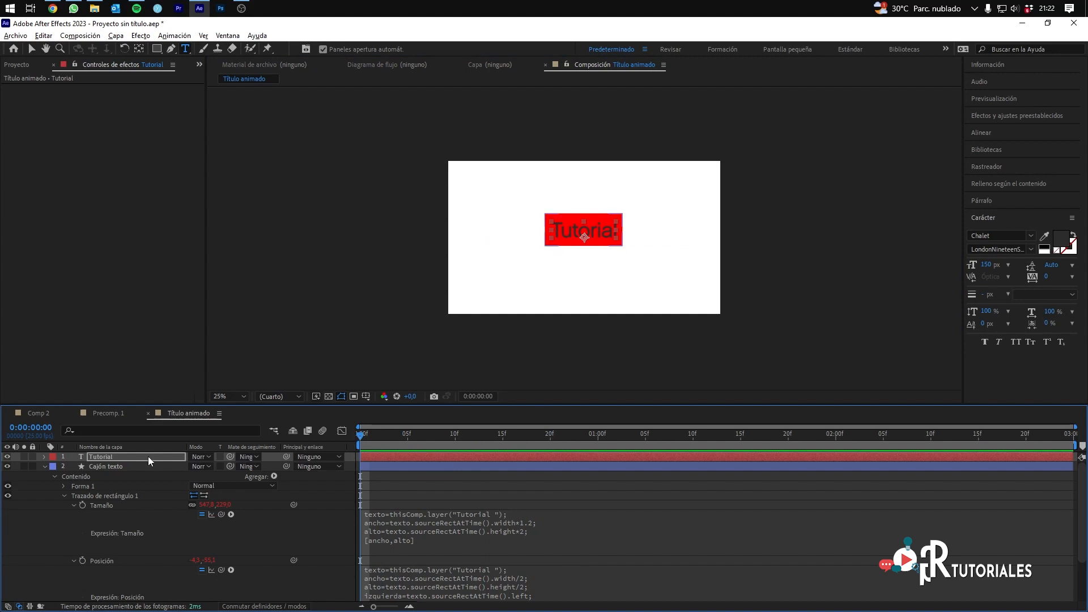
pyautogui.click(107, 411)
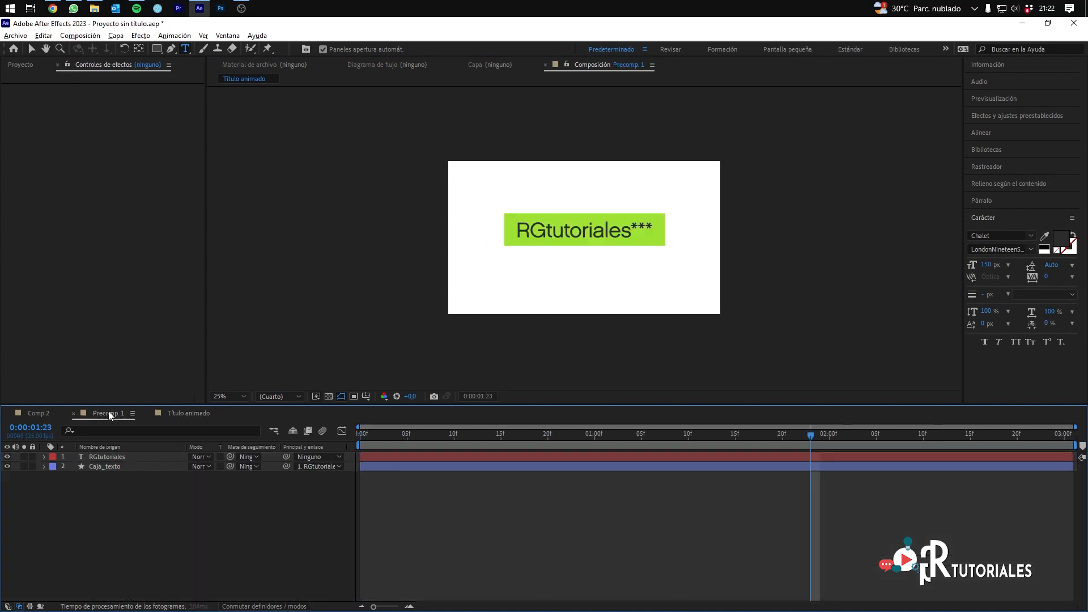
pyautogui.moveTo(471, 437); pyautogui.dragTo(499, 450)
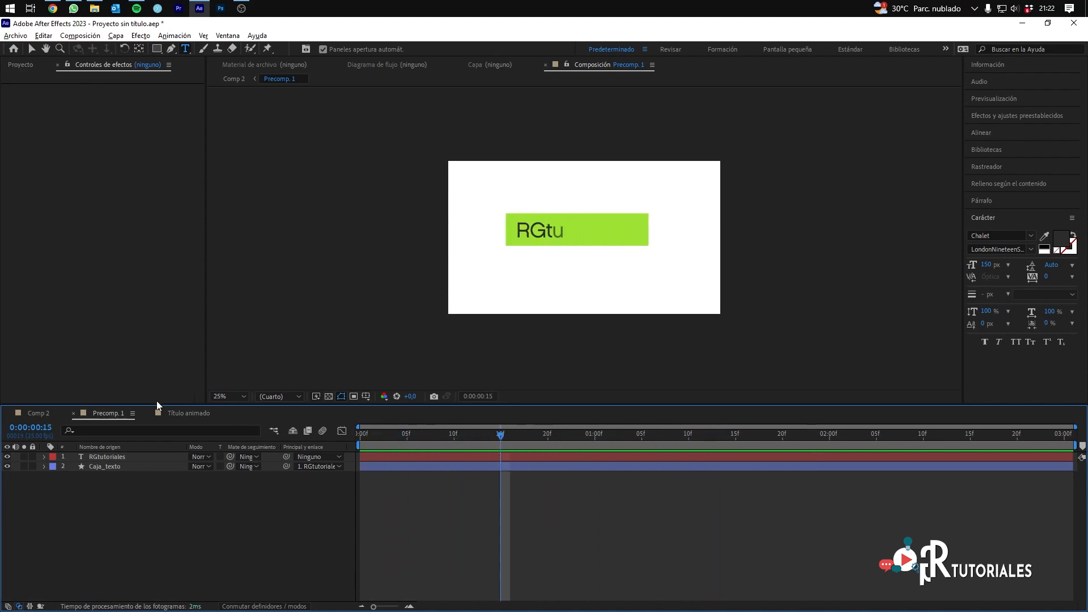
pyautogui.click(202, 413)
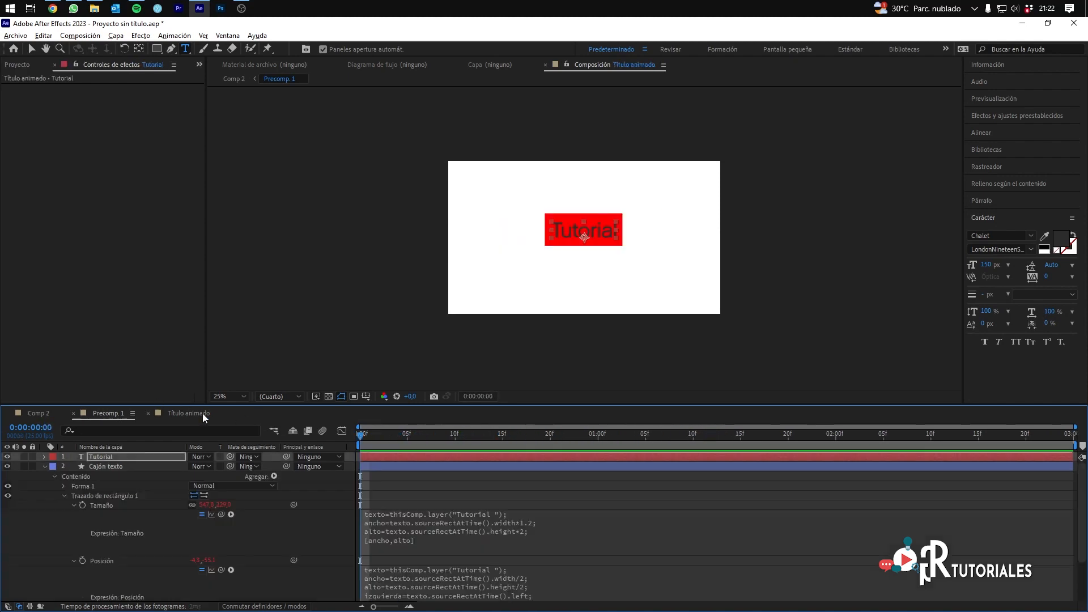
# Step: Collapse the Cajón texto layer and add an Opacidad text animator to the Tutorial layer
pyautogui.click(45, 467)
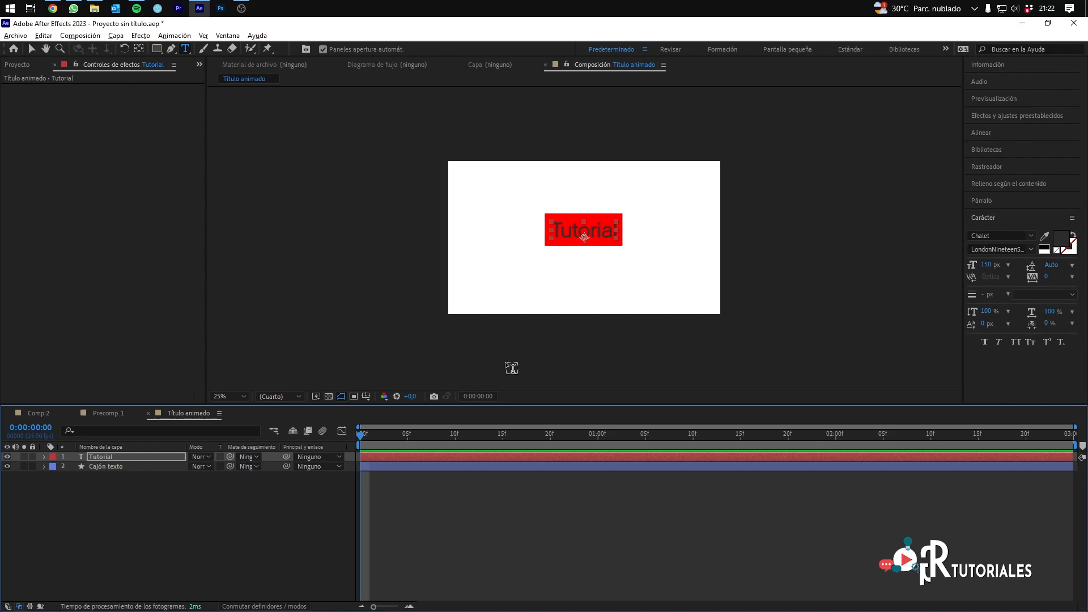
pyautogui.click(101, 494)
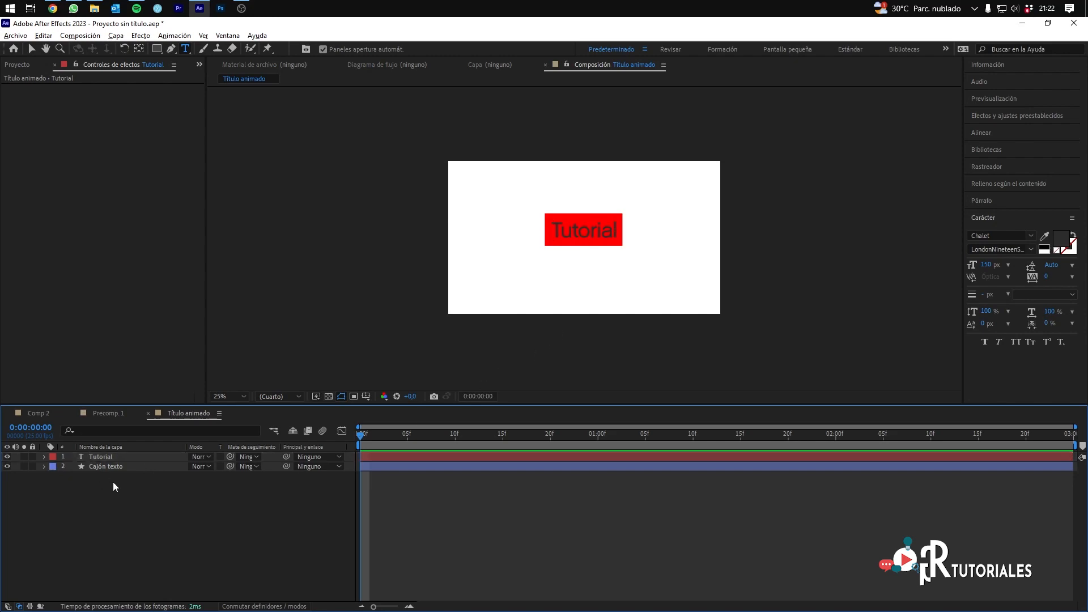
pyautogui.click(105, 456)
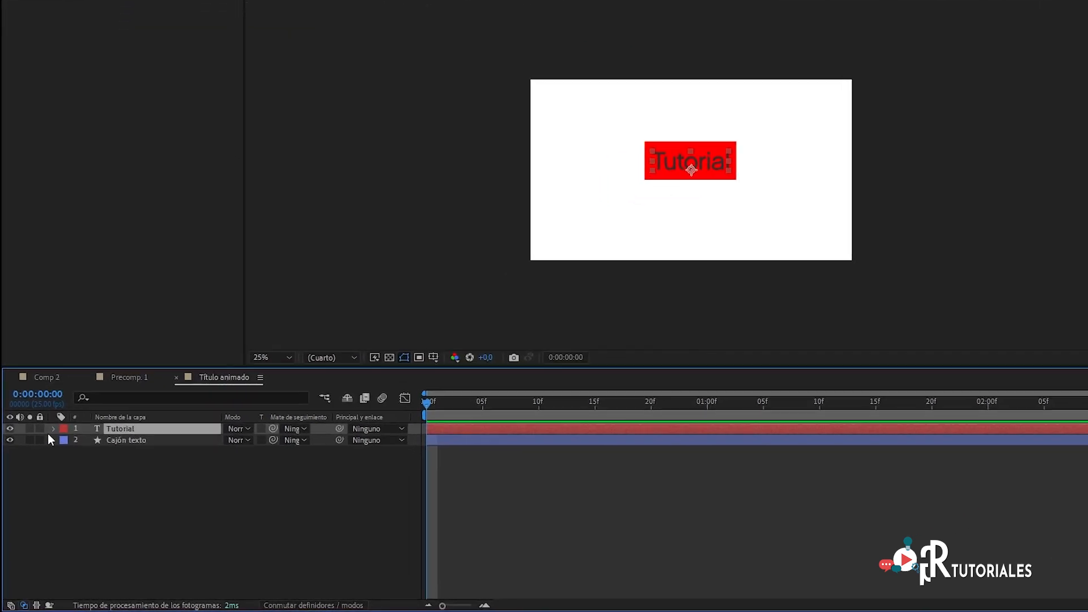
pyautogui.click(60, 413)
pyautogui.click(354, 425)
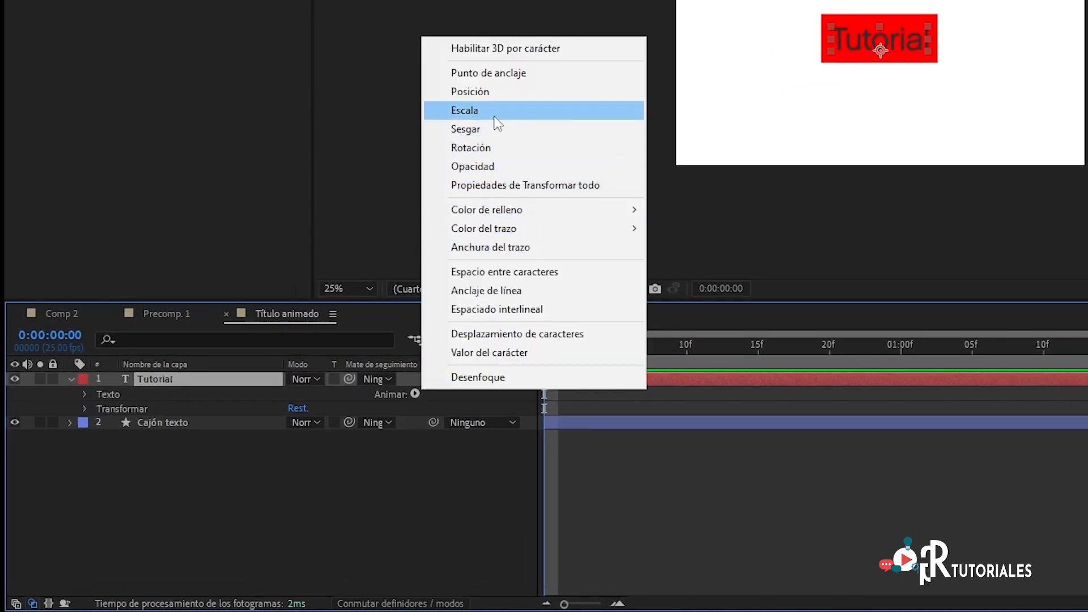
pyautogui.click(498, 167)
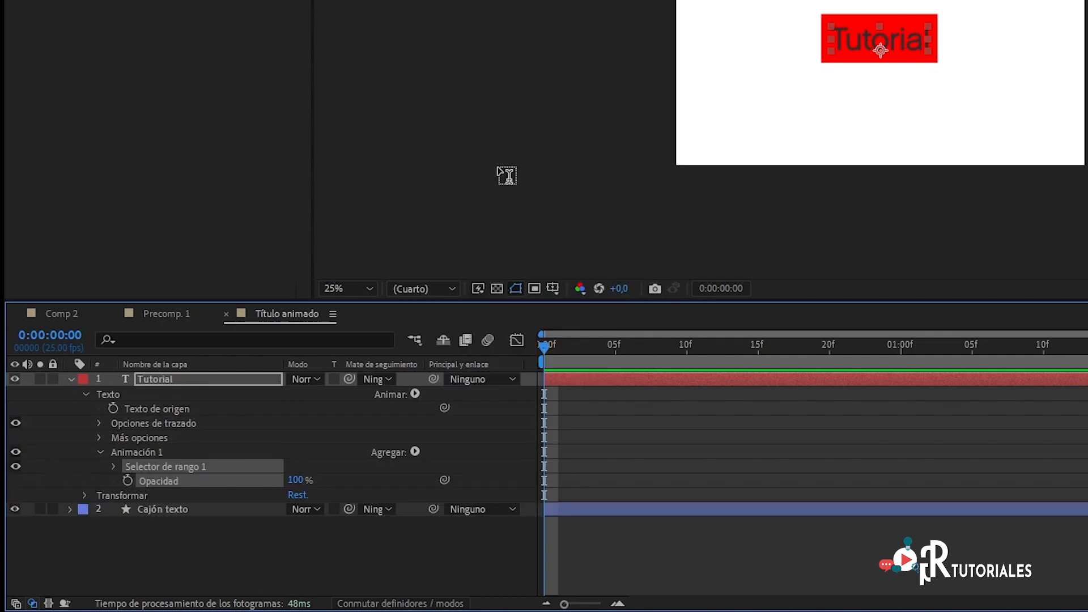
# Step: Expand Selector de rango 1 and set the text animator's Opacidad to 0%
pyautogui.click(114, 467)
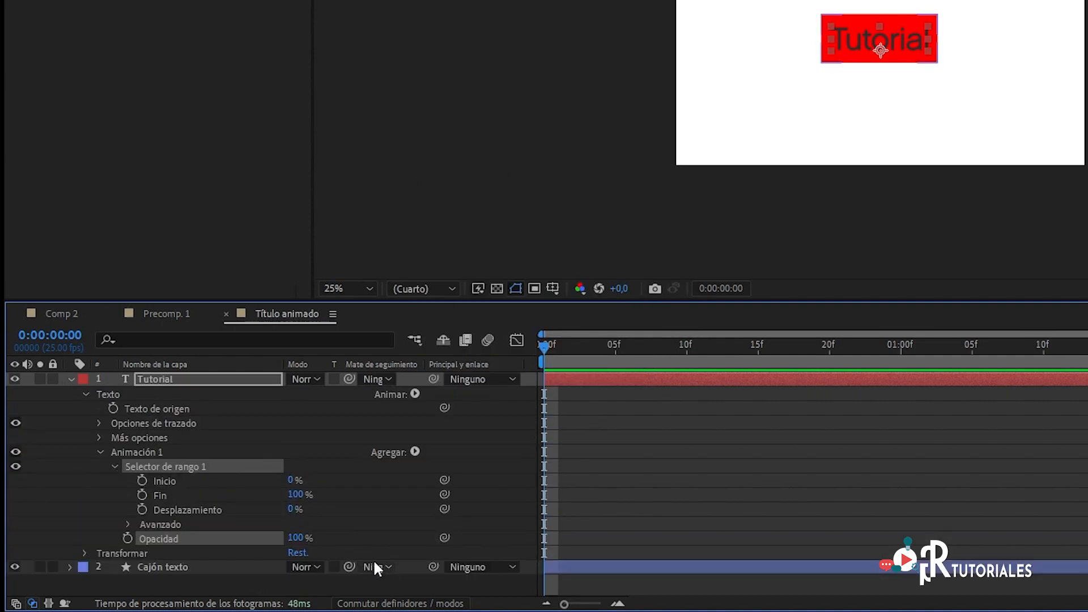
pyautogui.click(300, 538)
pyautogui.write('0')
pyautogui.press('Return')
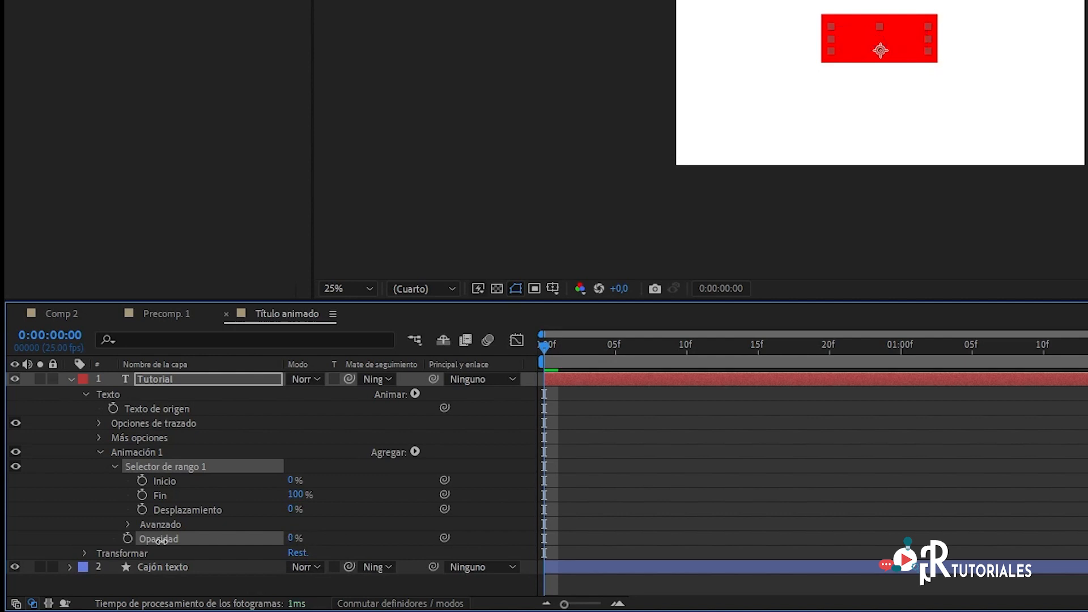
pyautogui.click(213, 588)
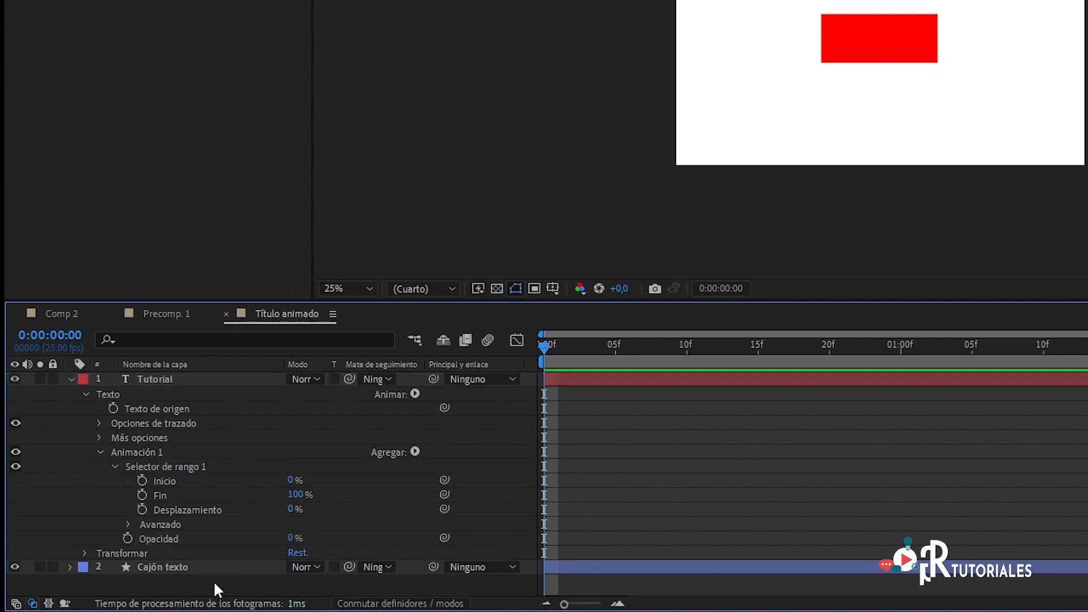
# Step: Keyframe the range selector's Inicio from 0% at 0:00:00:00 to 100% at 0:00:02:00
pyautogui.click(141, 479)
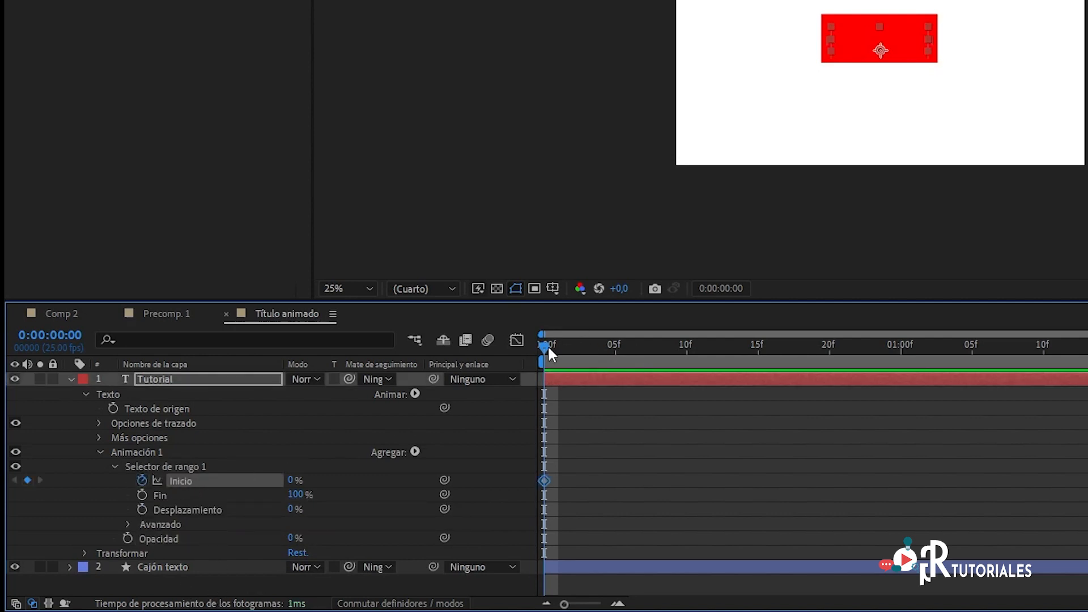
pyautogui.moveTo(570, 349); pyautogui.dragTo(1087, 354)
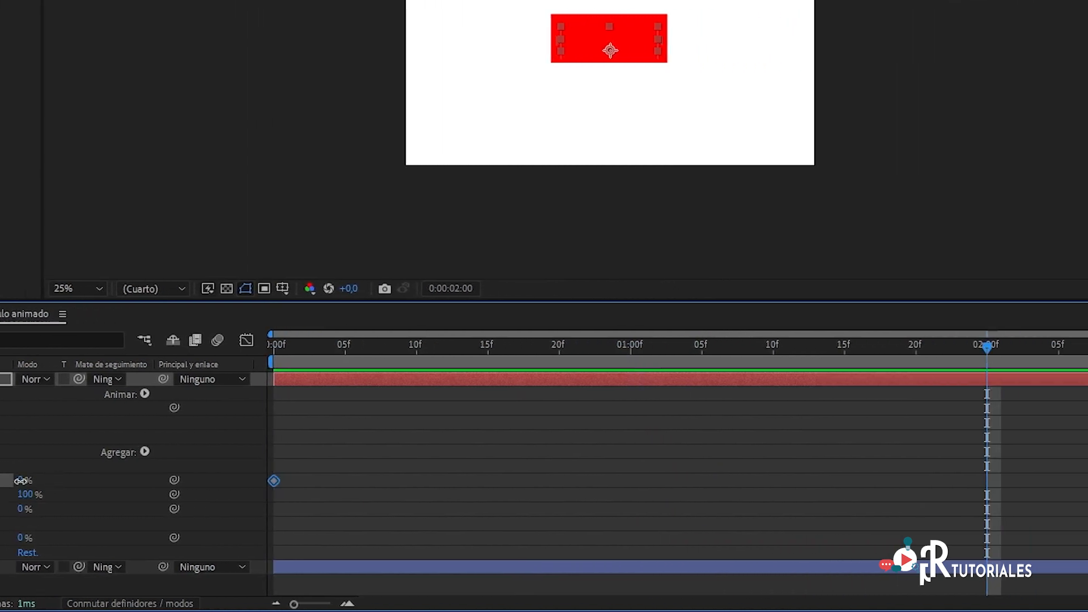
pyautogui.moveTo(26, 481); pyautogui.dragTo(96, 481)
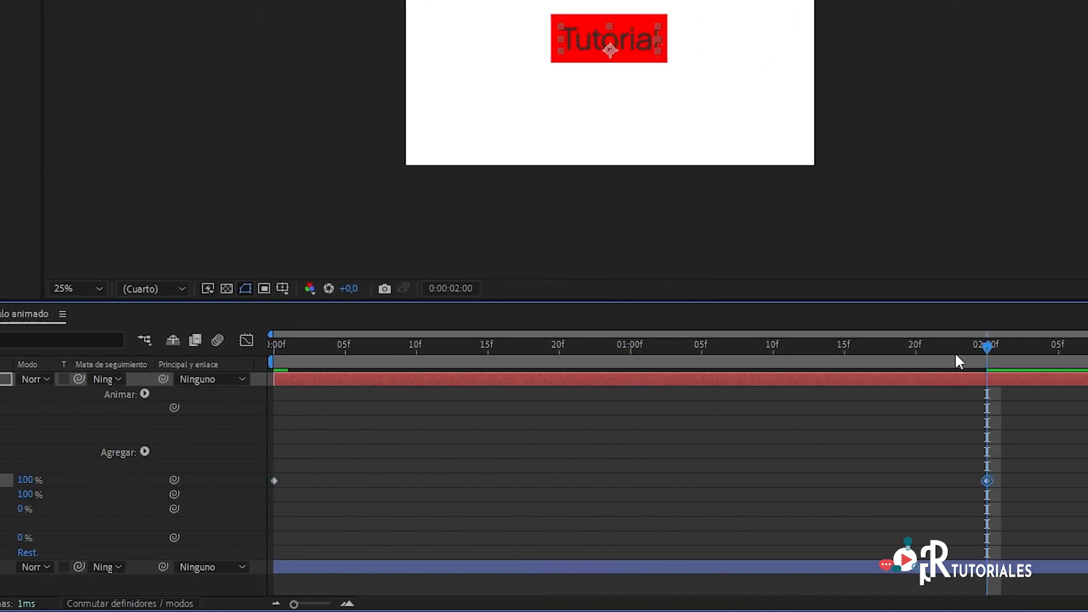
# Step: Preview the letter-by-letter opacity reveal from the start and scrub through its two seconds
pyautogui.press('Home')
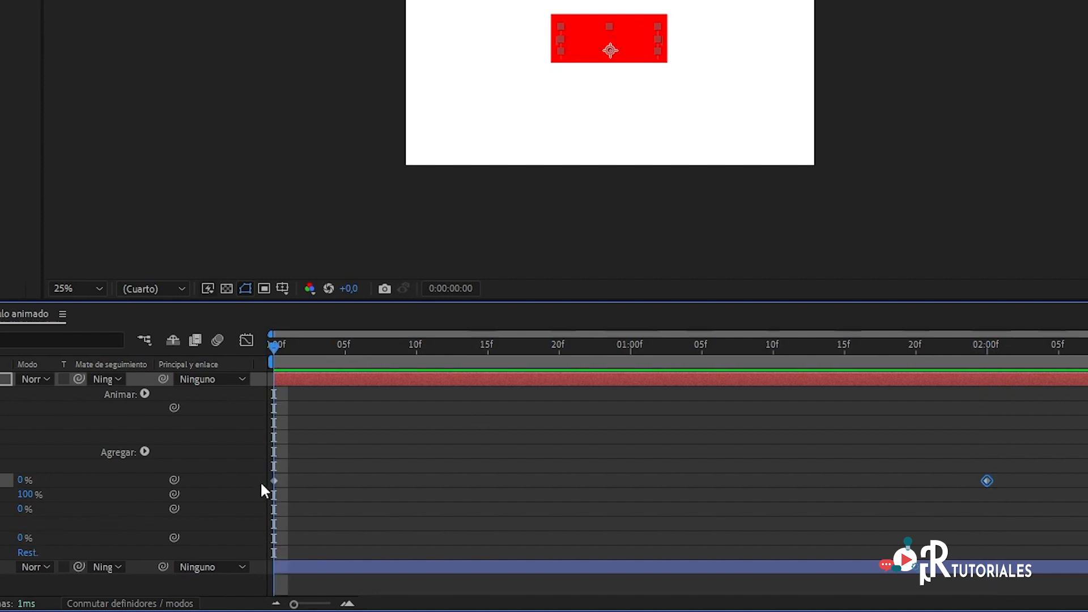
pyautogui.press('space')
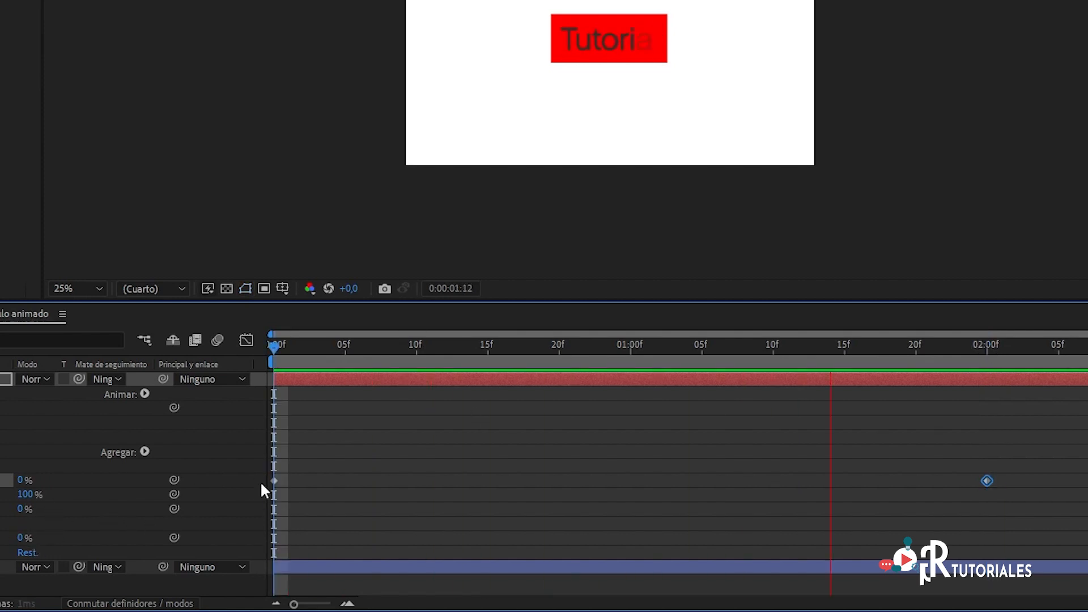
pyautogui.moveTo(273, 339)
pyautogui.mouseDown()
pyautogui.moveTo(264, 339)
pyautogui.moveTo(947, 316)
pyautogui.moveTo(318, 361)
pyautogui.moveTo(726, 329)
pyautogui.moveTo(843, 328)
pyautogui.moveTo(637, 338)
pyautogui.moveTo(969, 337)
pyautogui.mouseUp()
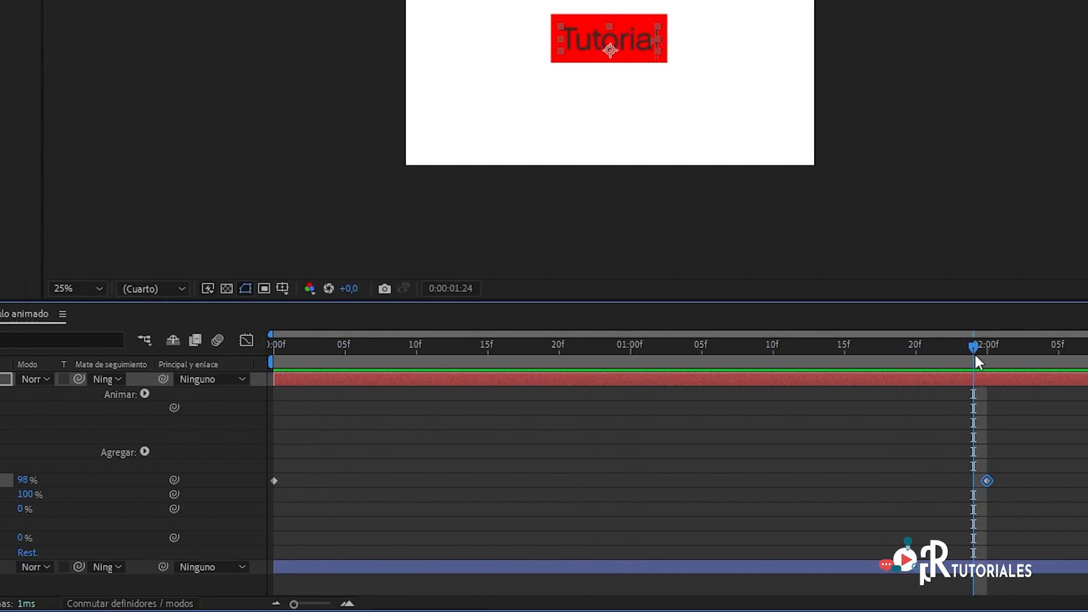
pyautogui.moveTo(973, 348); pyautogui.dragTo(257, 381)
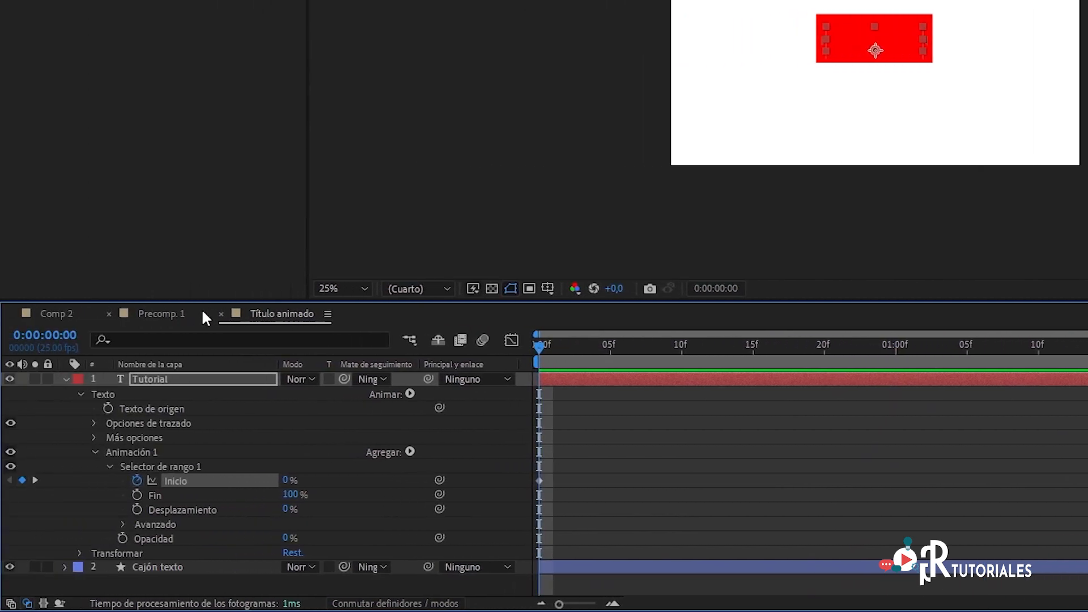
# Step: Add the Escala property to Animación 1 and set it to 0% in both dimensions
pyautogui.click(409, 451)
pyautogui.moveTo(419, 456)
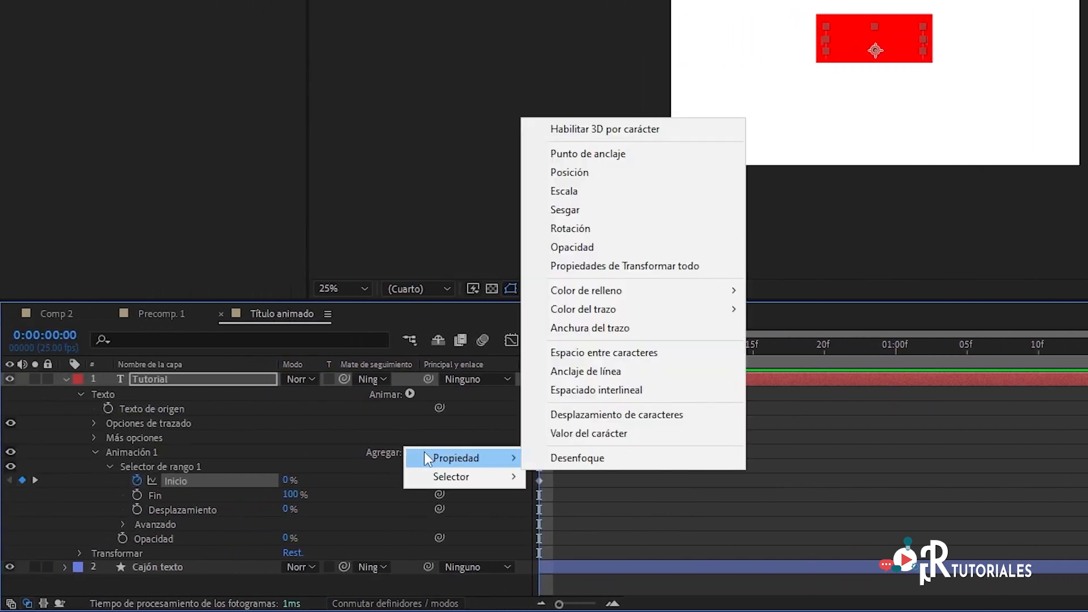
pyautogui.click(571, 189)
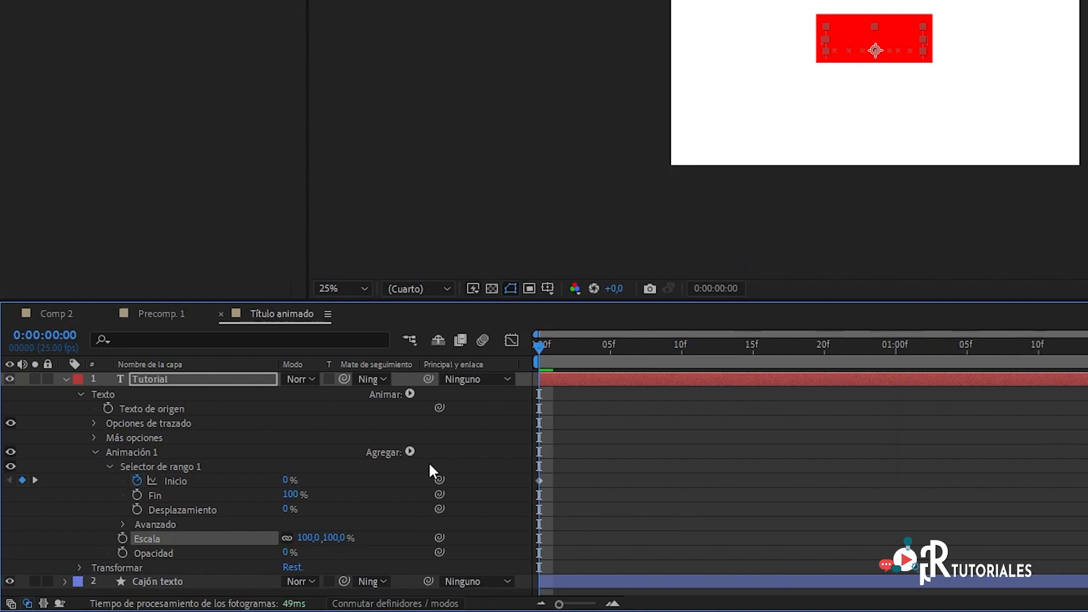
pyautogui.moveTo(314, 538); pyautogui.dragTo(289, 535)
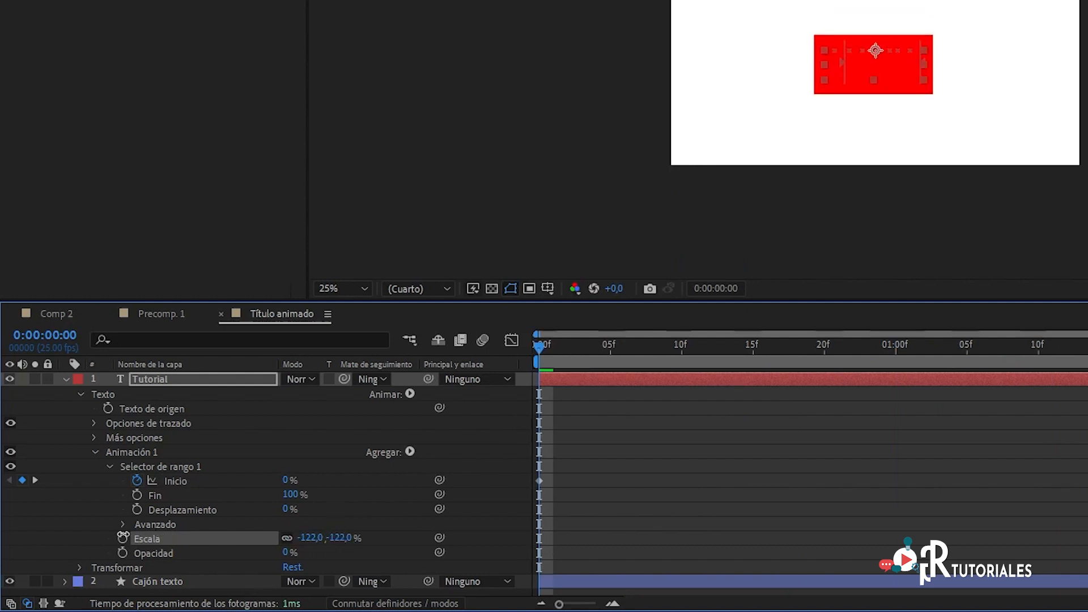
pyautogui.click(306, 538)
pyautogui.write('0')
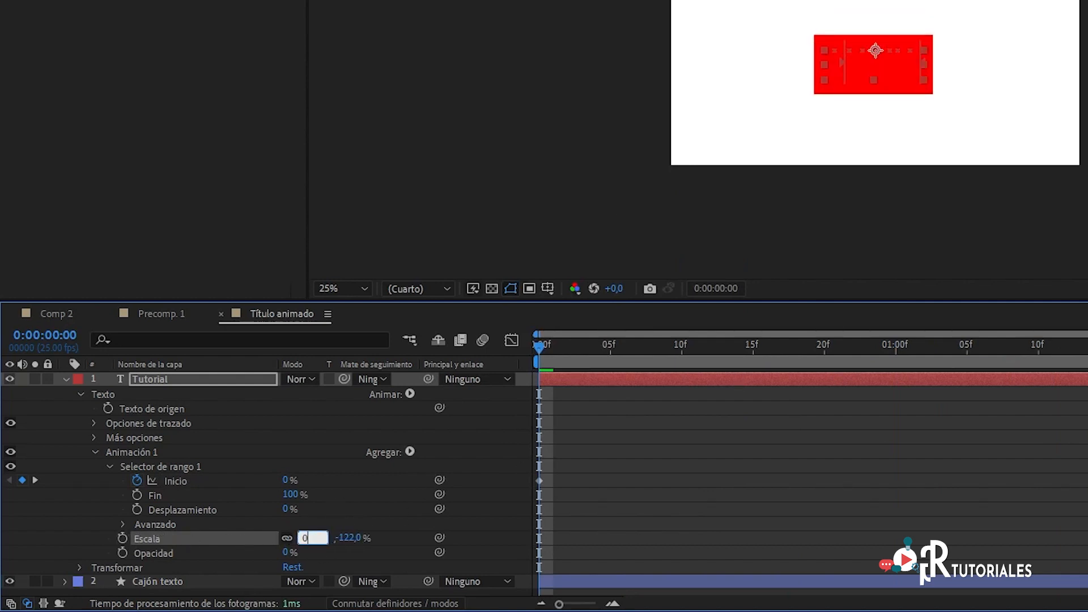
pyautogui.press('Return')
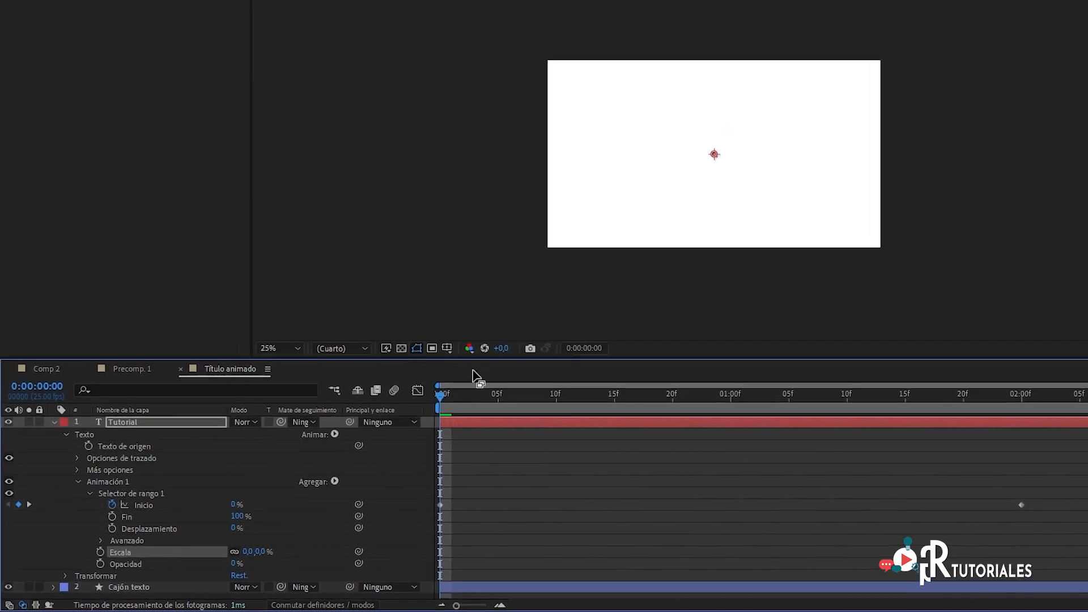
# Step: Switch to the Selection tool and preview the title animation with its background box from the first frame
pyautogui.click(539, 355)
pyautogui.moveTo(373, 435); pyautogui.dragTo(318, 453)
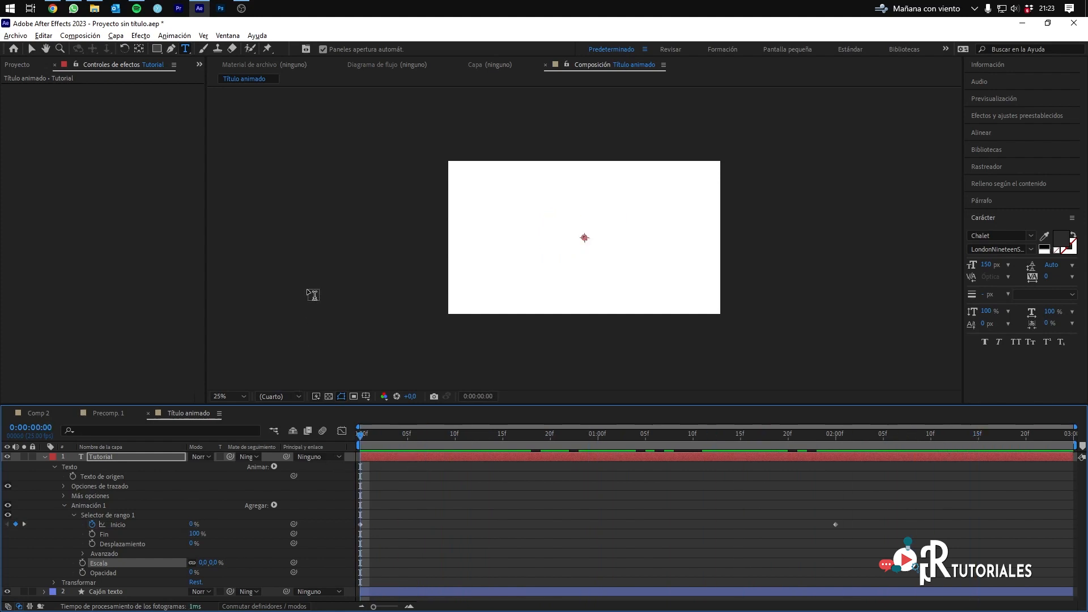
pyautogui.press('v')
pyautogui.click(319, 260)
pyautogui.press('space')
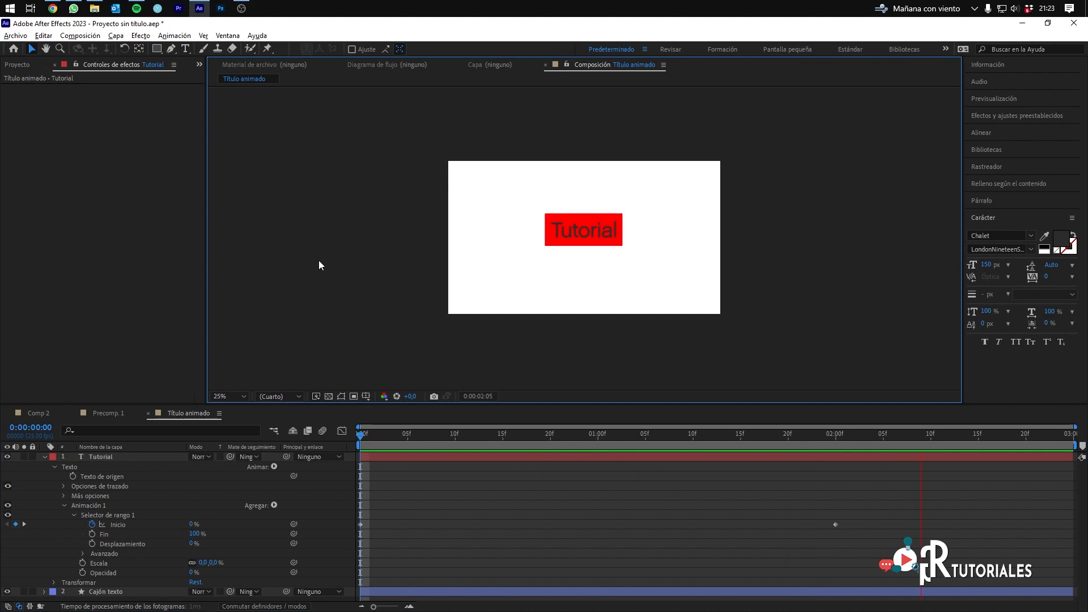
pyautogui.click(362, 444)
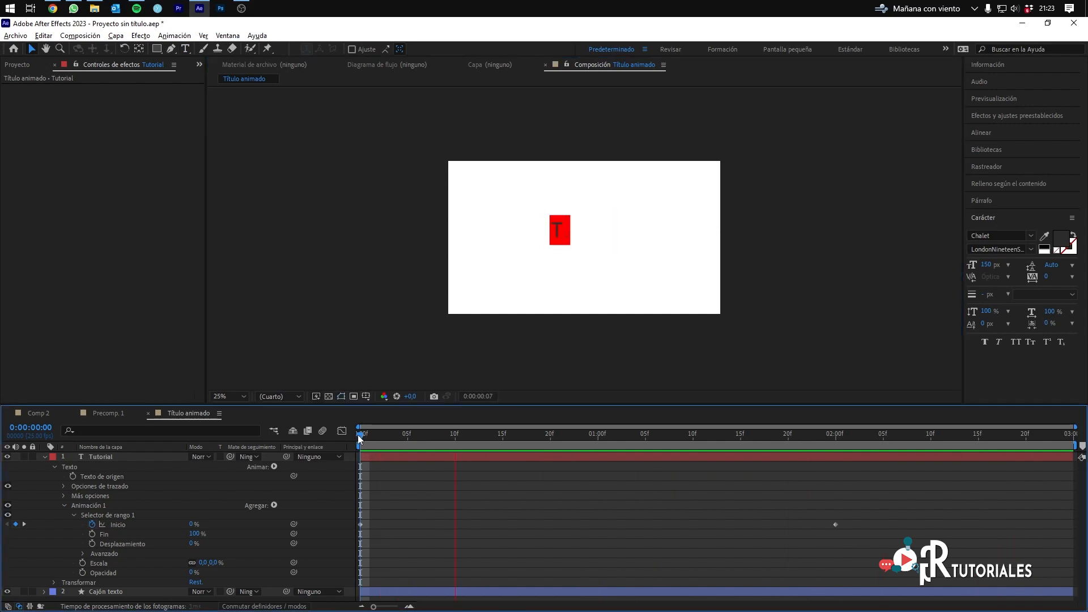
# Step: Play the reference title in Precomp. 1 and compare it with the playback of Título animado
pyautogui.click(109, 413)
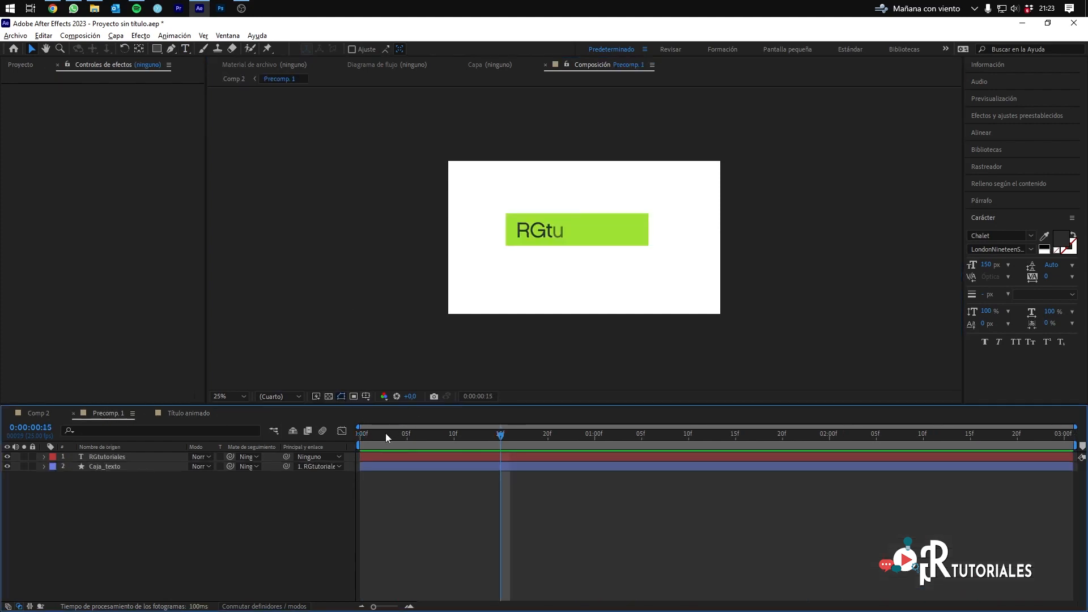
pyautogui.moveTo(386, 434); pyautogui.dragTo(317, 443)
pyautogui.press('space')
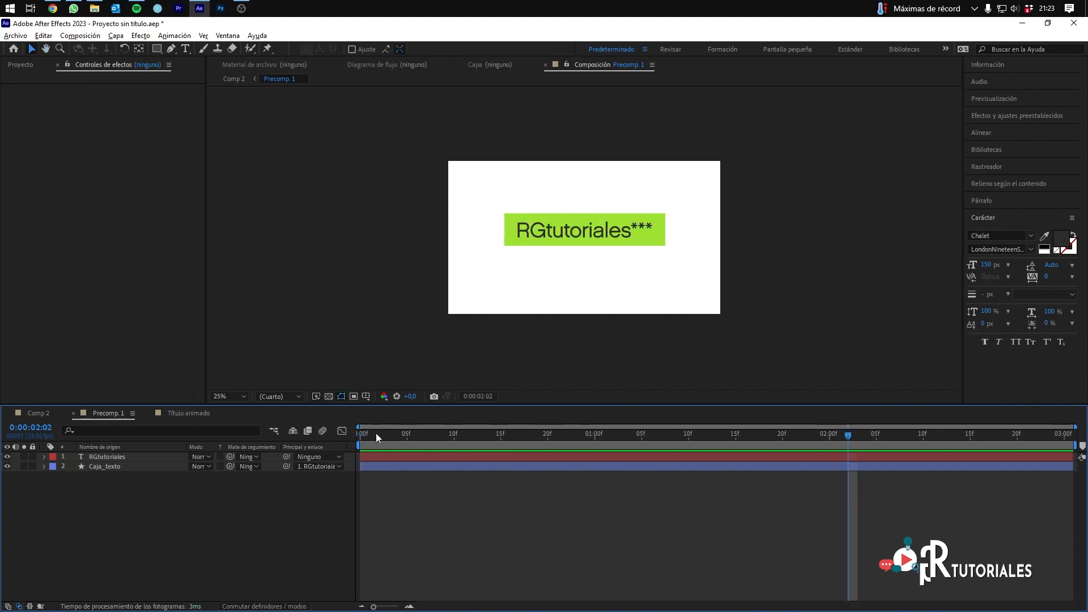
pyautogui.moveTo(376, 433); pyautogui.dragTo(166, 431)
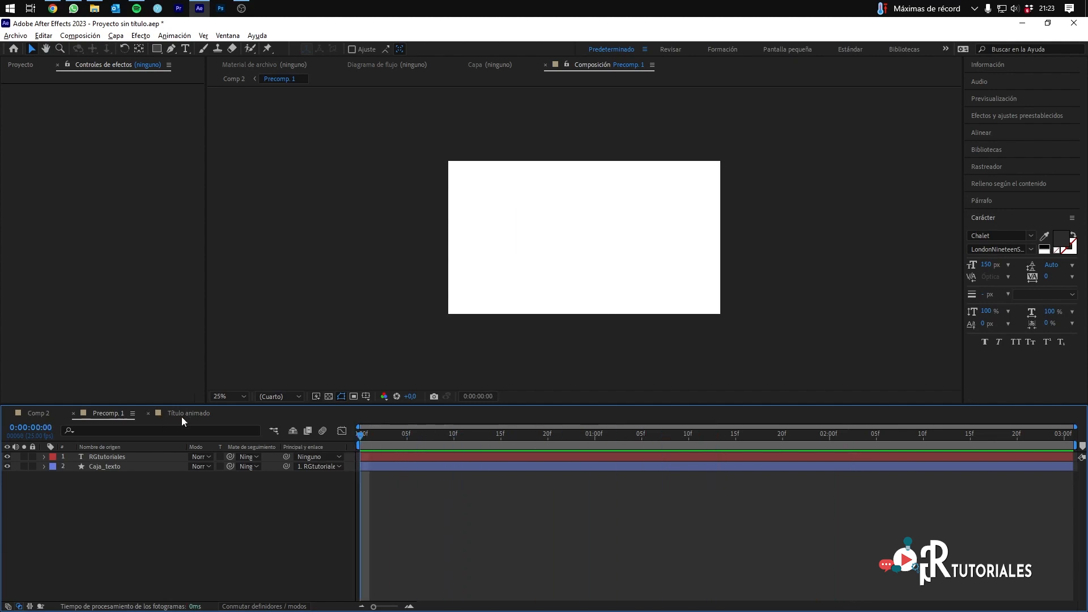
pyautogui.click(185, 413)
pyautogui.press('space')
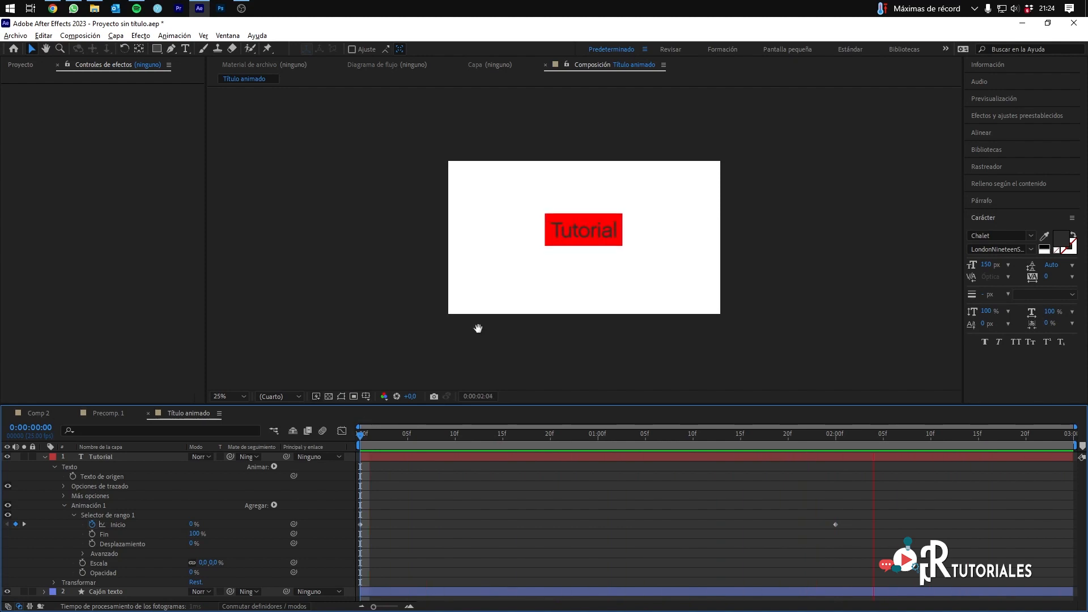
# Step: Extend the title text to "Tutorial RGtutoriales" and preview the animation with the longer text
pyautogui.click(614, 230)
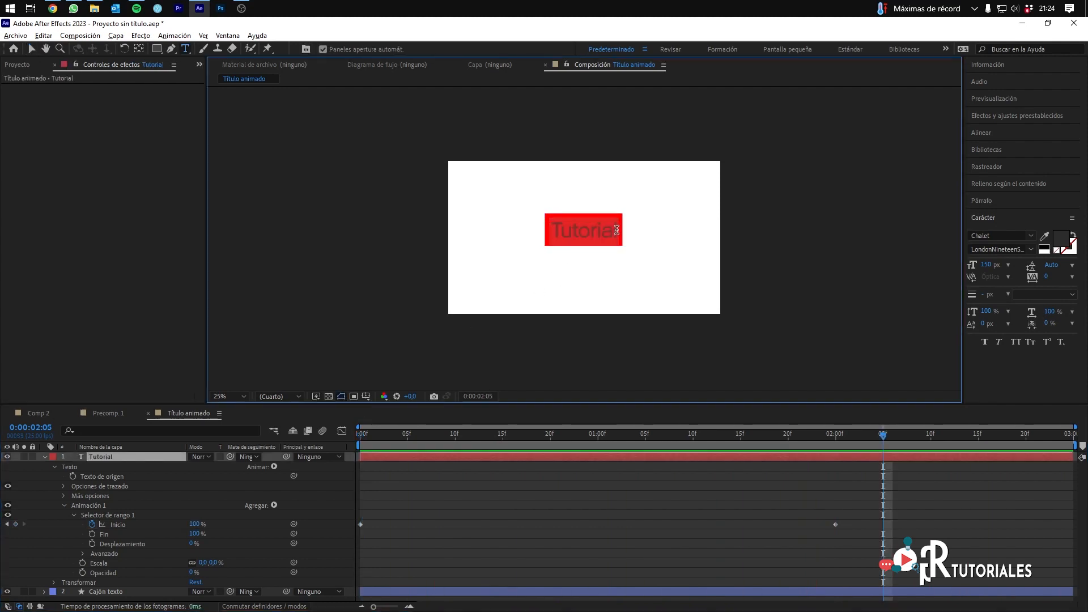
pyautogui.click(617, 230)
pyautogui.write('RGtutoriales')
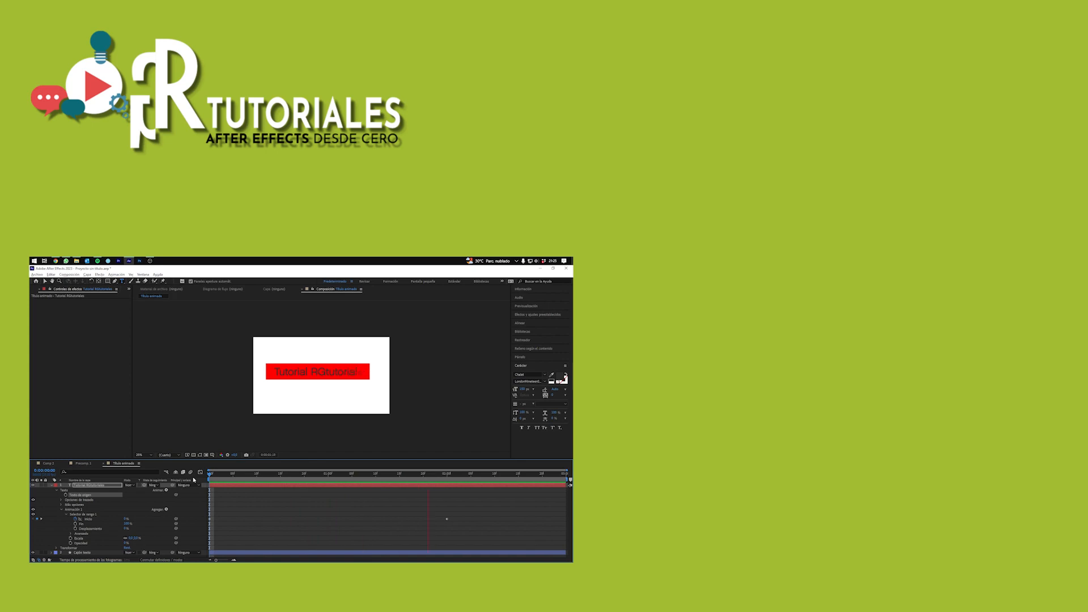
pyautogui.press('space')
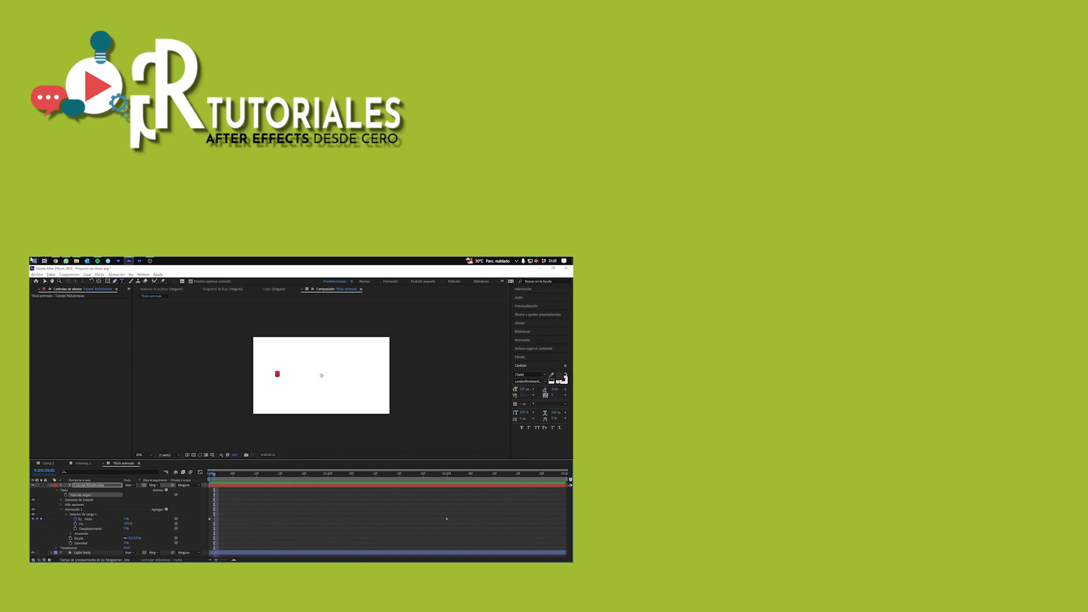